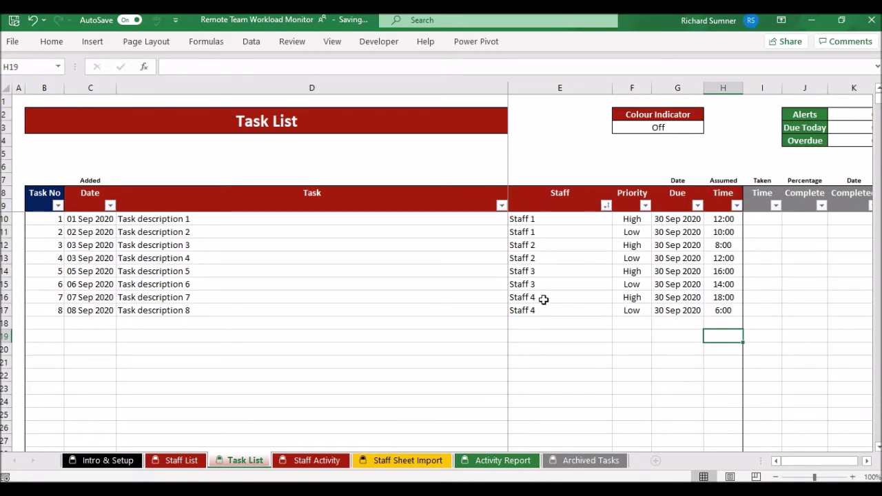
Step: Switch the Colour Indicator of the task list to On
left_click(673, 130)
left_click(708, 128)
left_click(689, 139)
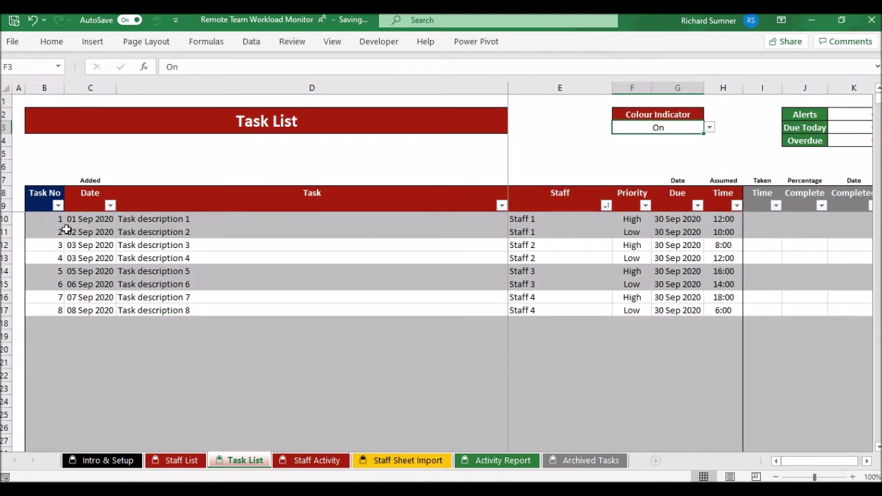
Step: Copy the two Staff 1 task rows, B10:H11, and paste them as values at B10 in the Individual Staff Sheet workbook
left_click_drag(48, 218, 717, 229)
right_click(717, 229)
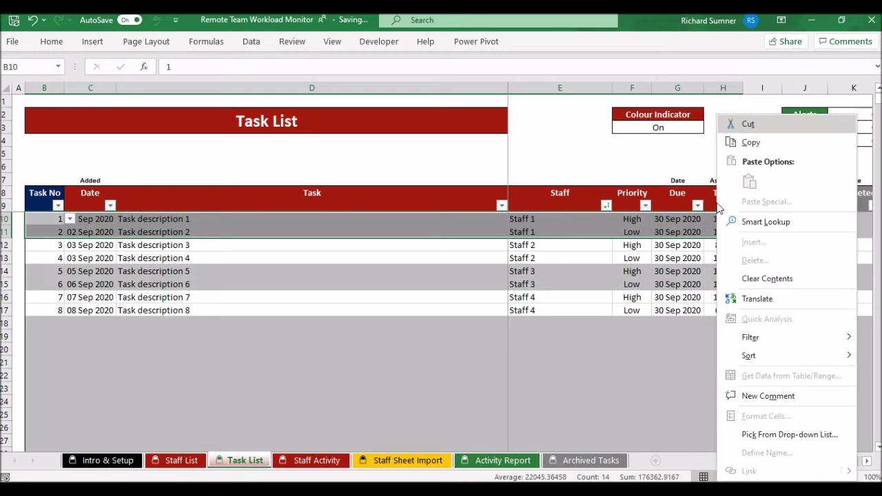
left_click(743, 143)
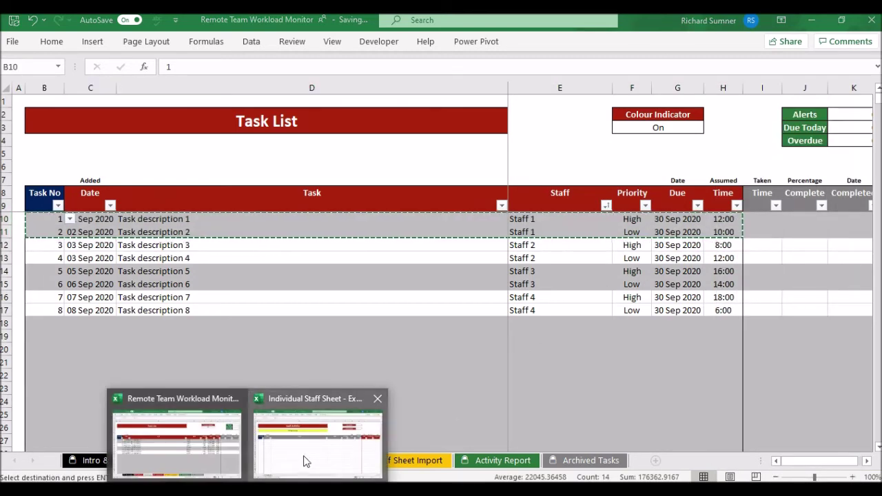
left_click(305, 458)
right_click(58, 219)
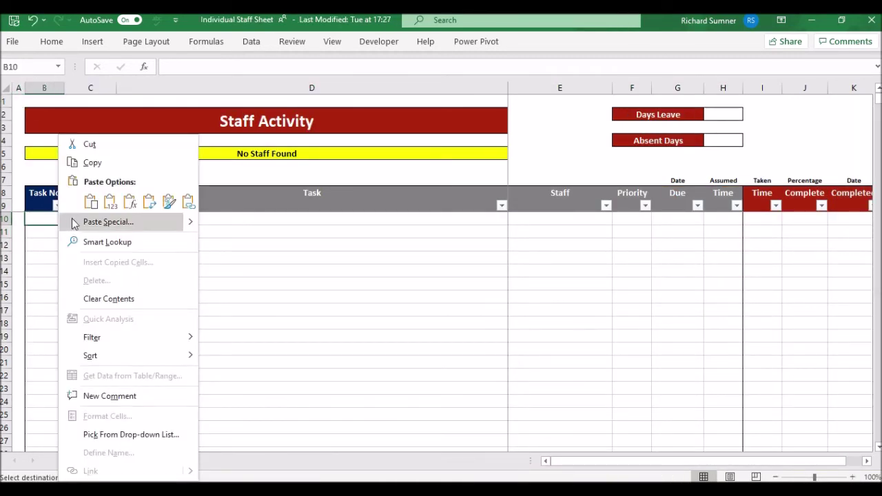
left_click(109, 203)
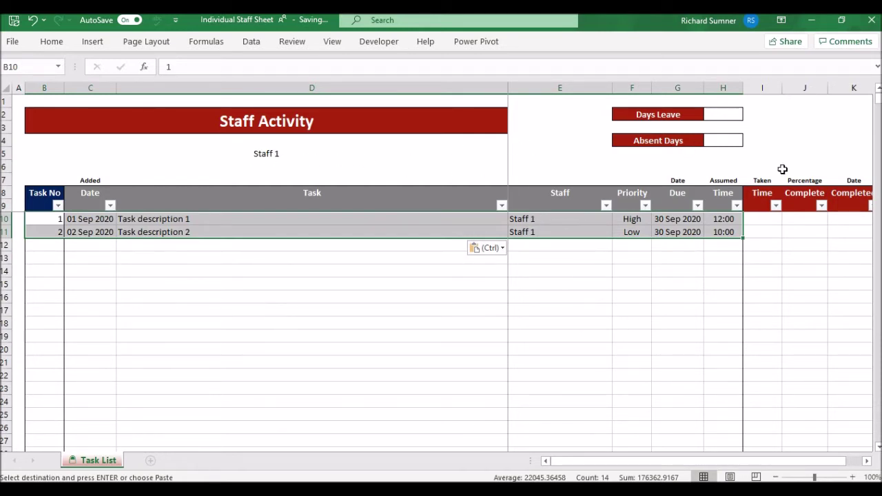
left_click(19, 104)
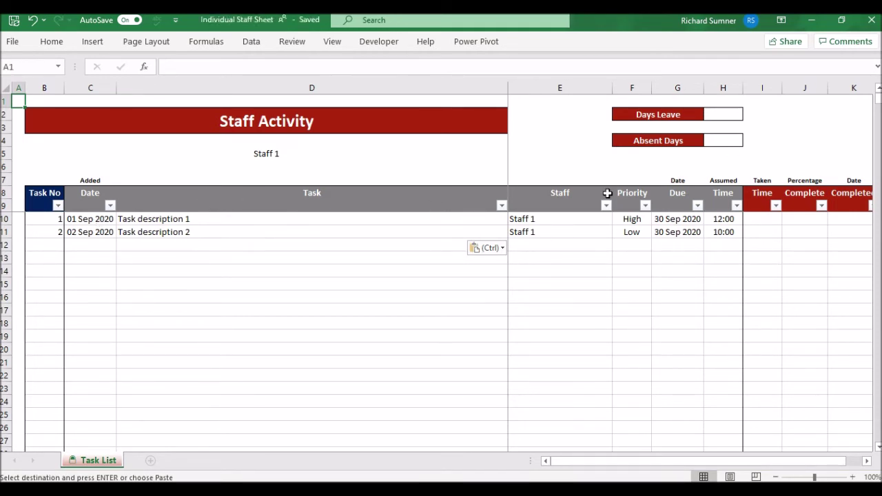
Step: Enter a Taken Time of 2:00 for both tasks in I10 and I11
left_click(771, 218)
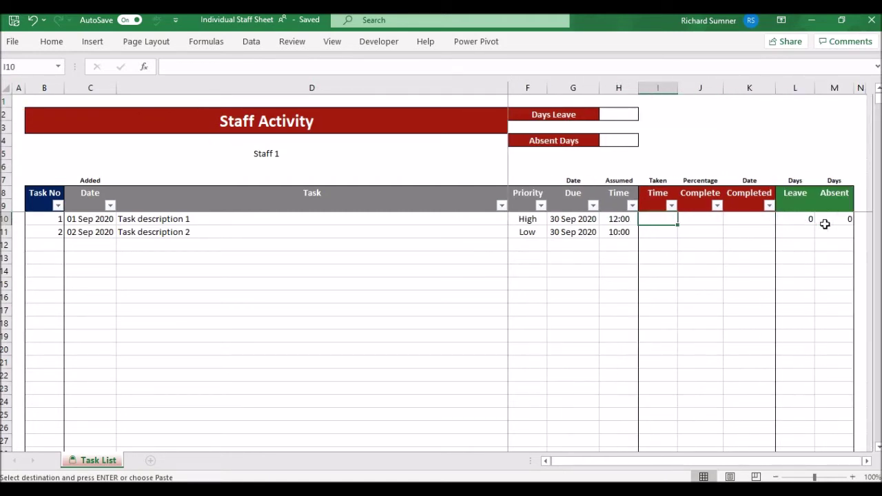
key("Left")
key("Left")
key("Left")
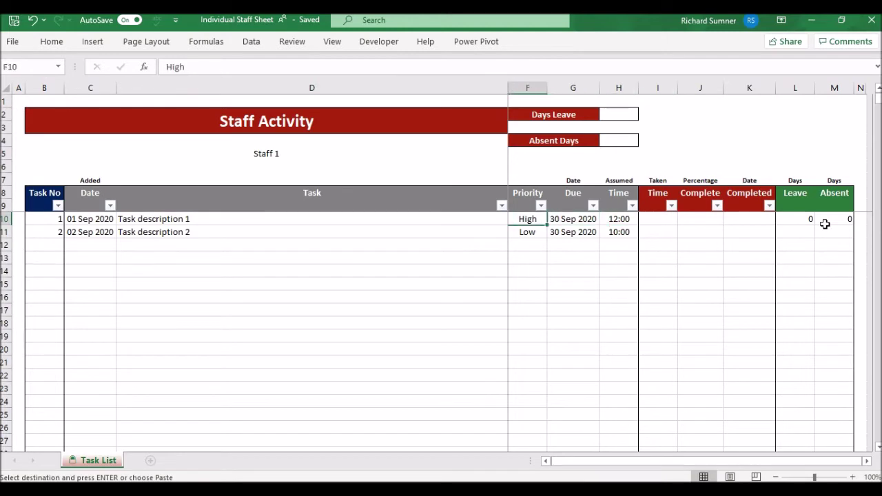
key("Right")
key("Right")
key("Right")
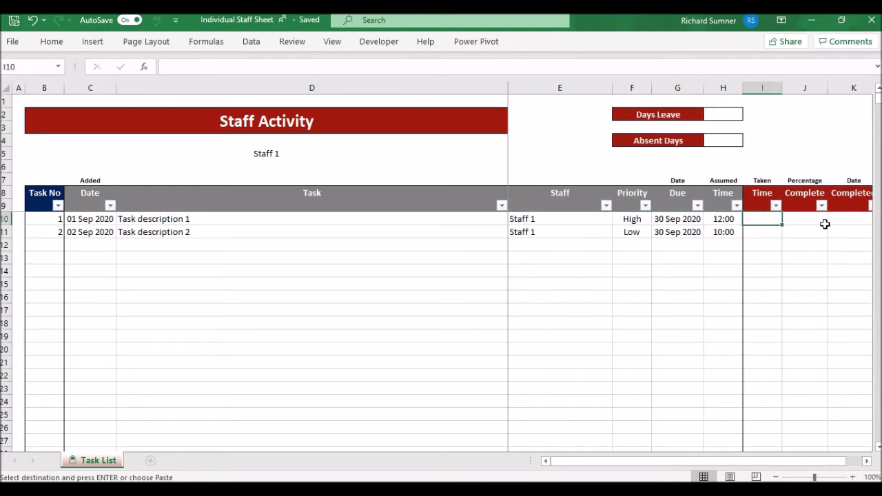
type("2:00")
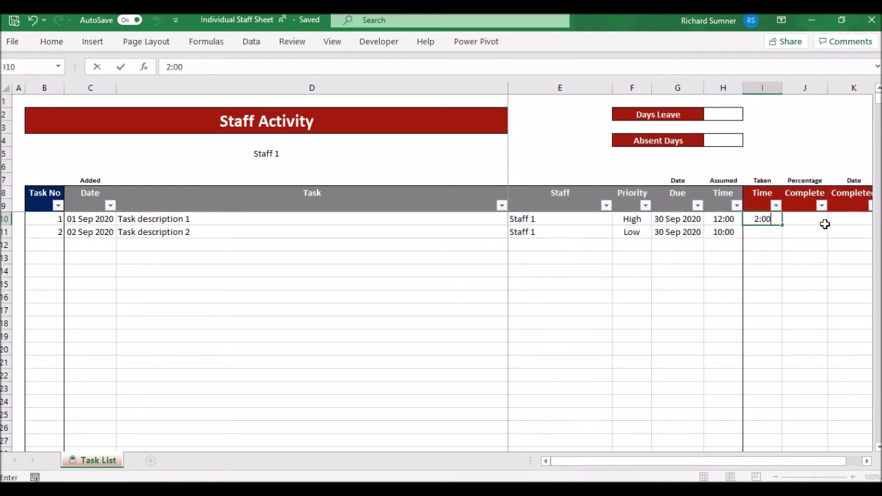
key("Return")
type("2")
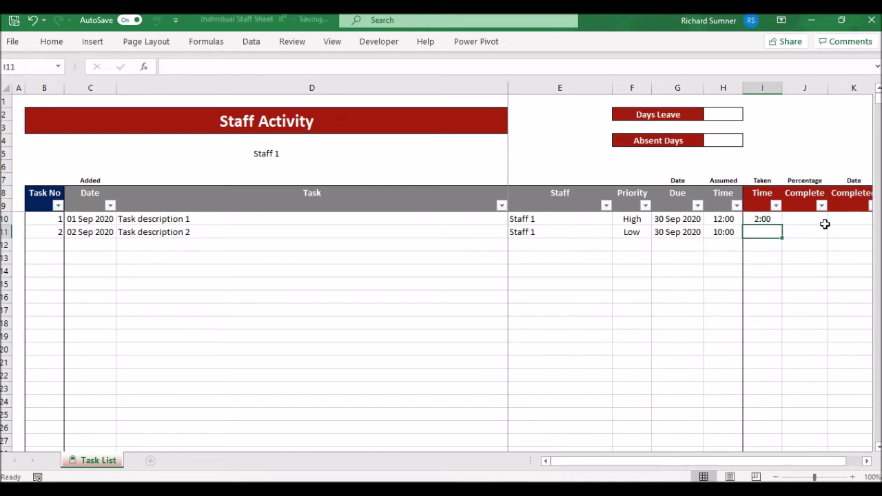
key("BackSpace")
key("BackSpace")
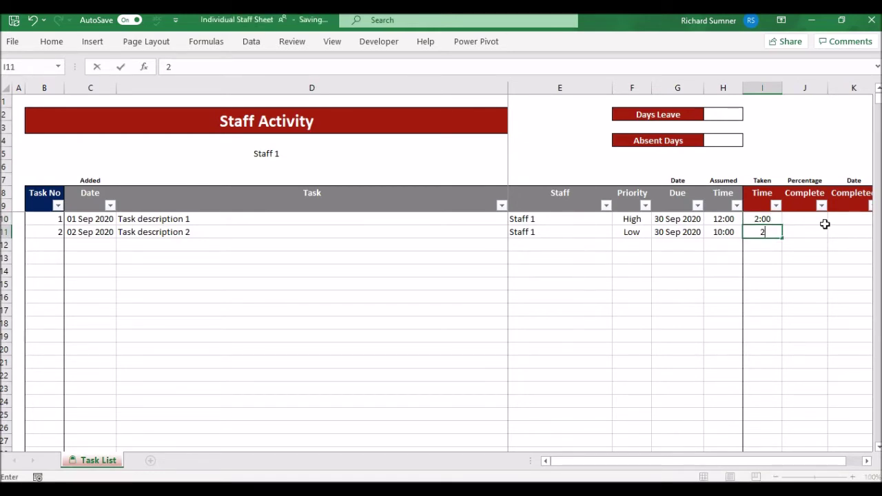
type(":00")
key("Return")
Step: Set Percentage Complete to 20% for both tasks in J10 and J11
left_click(802, 233)
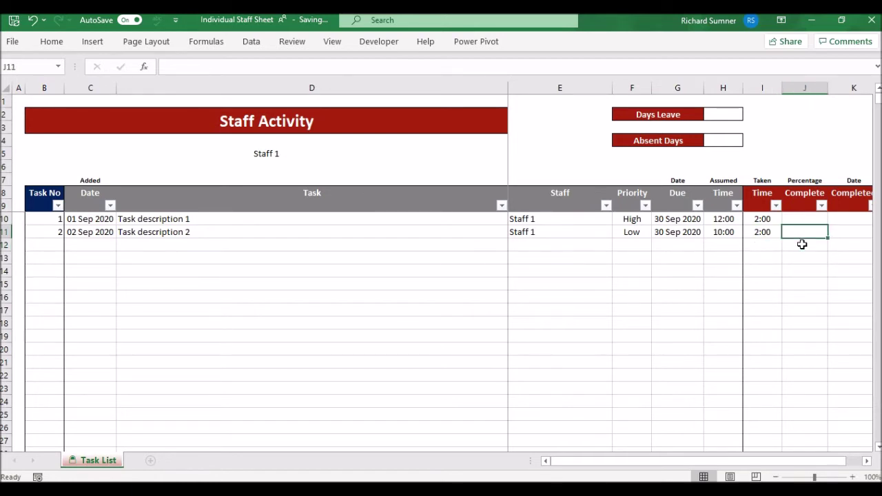
type("20")
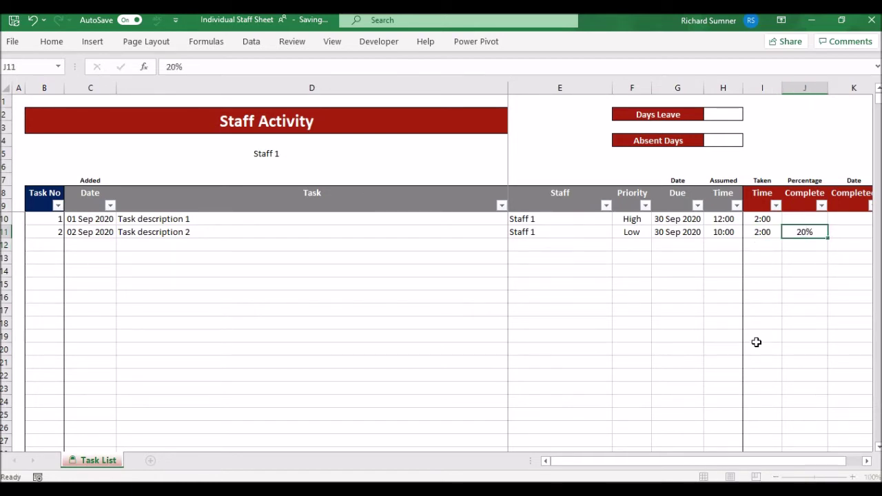
key("Return")
key("Up")
key("Up")
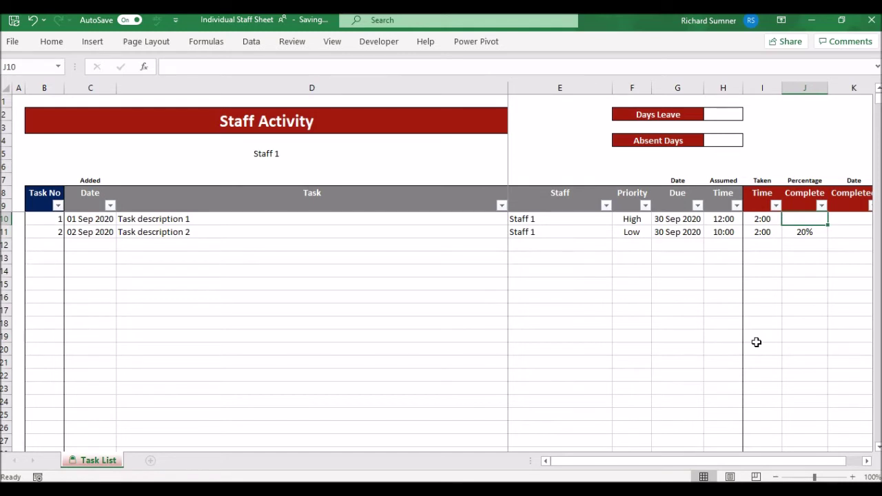
type("20")
key("Return")
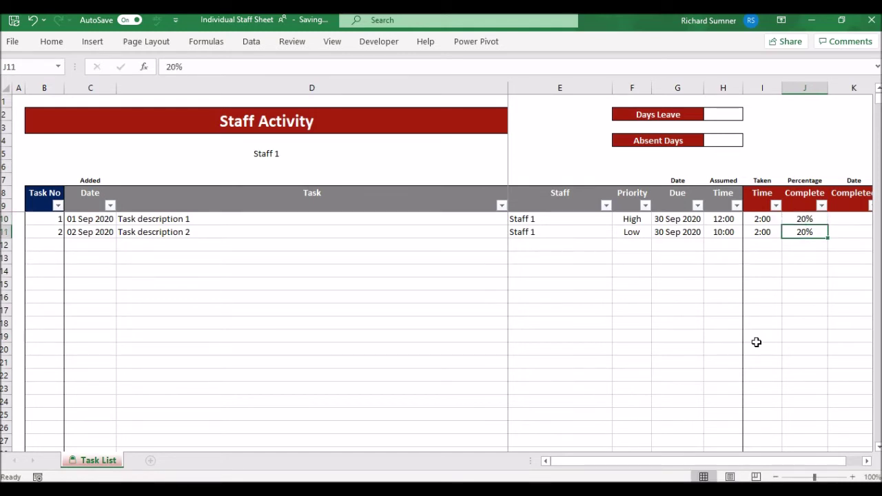
key("Right")
key("Up")
key("Left")
key("Up")
key("Left")
key("Left")
key("Home")
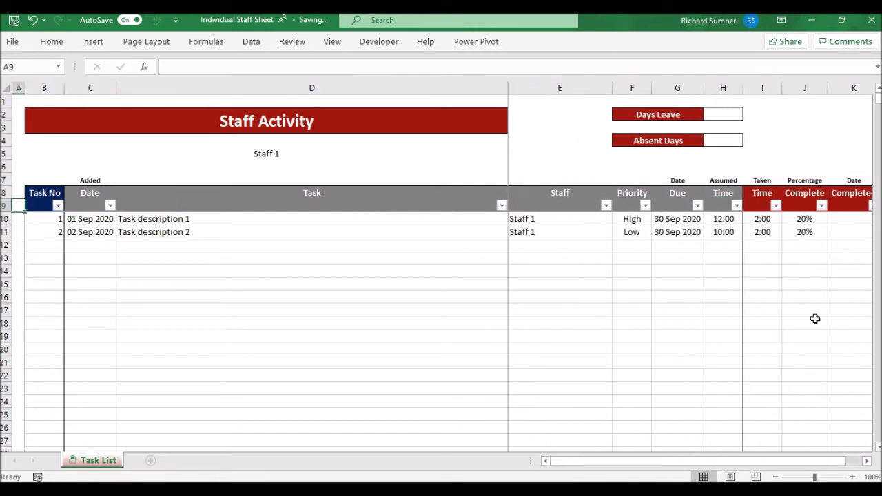
Step: Set Days Leave to 1 in H2 and leave Absent Days blank
left_click(736, 113)
left_click(732, 141)
left_click(731, 116)
type("1")
key("Return")
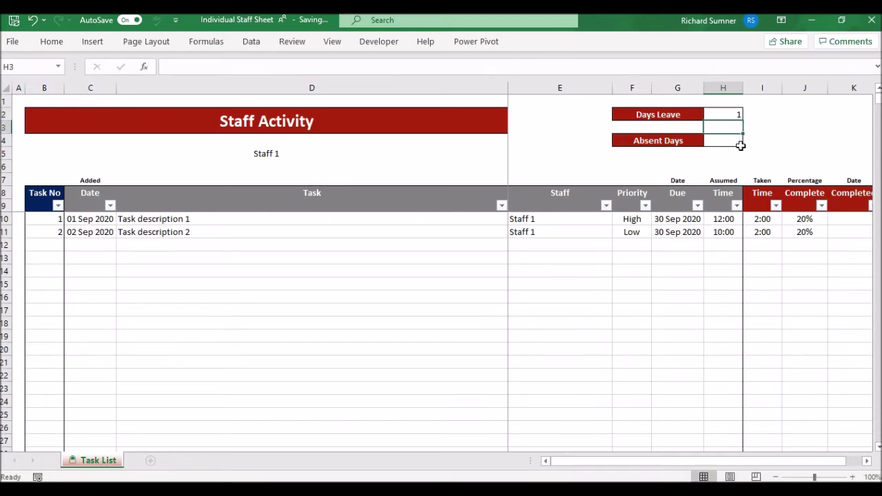
left_click(729, 141)
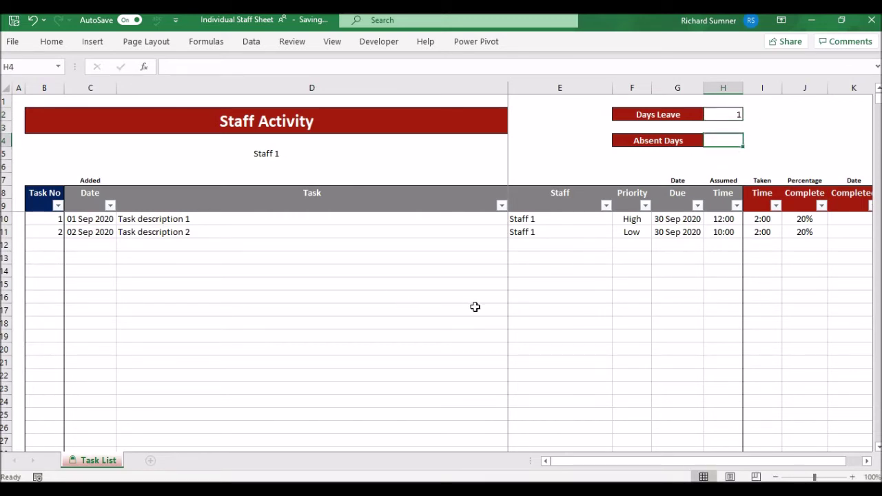
left_click(18, 102)
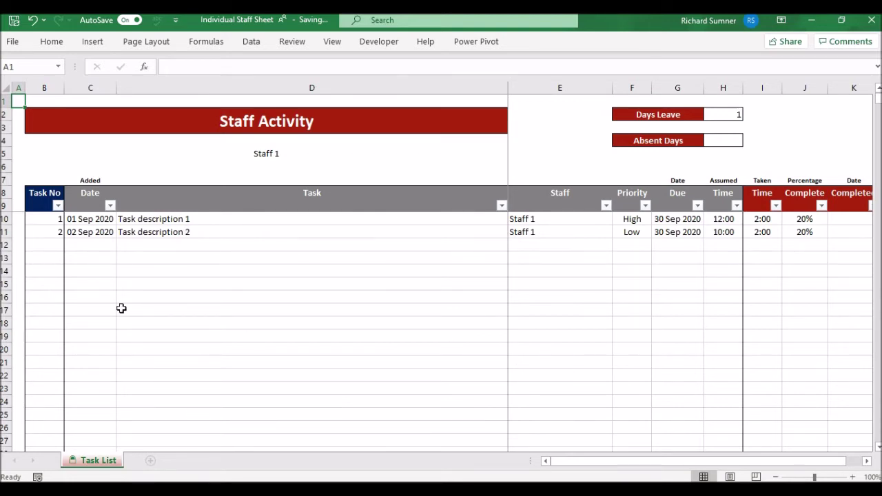
left_click_drag(55, 218, 820, 231)
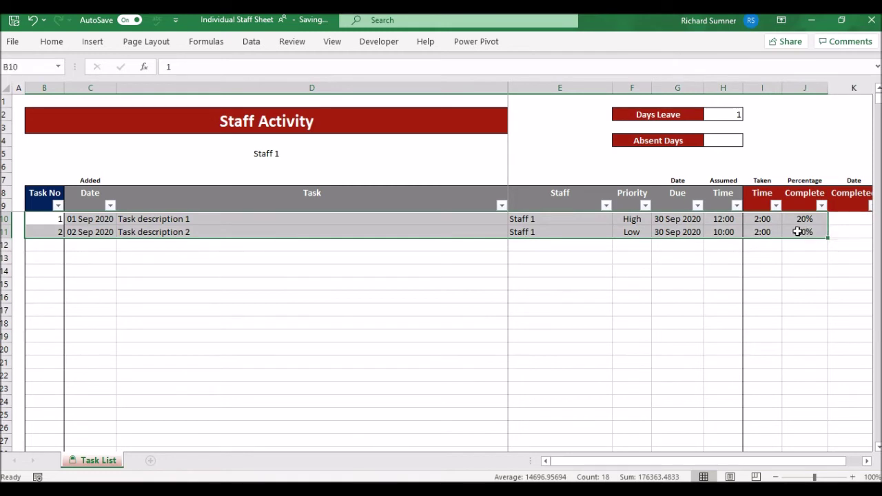
right_click(689, 224)
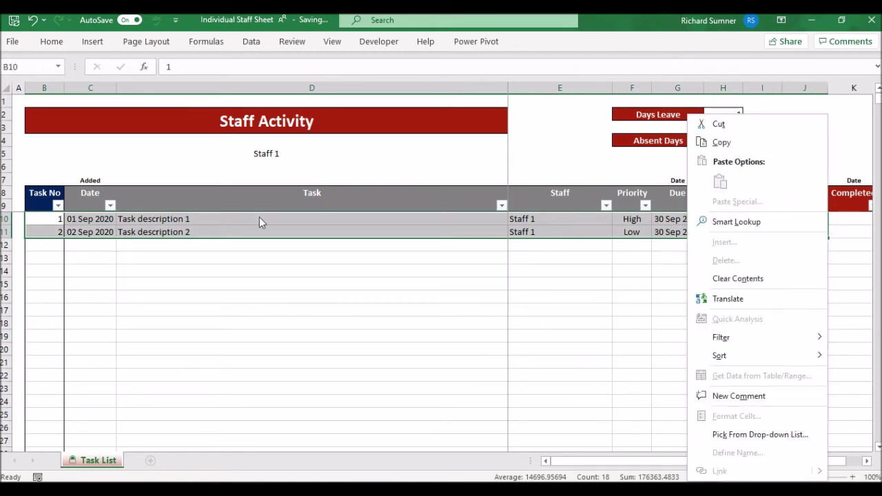
left_click(32, 225)
Step: Copy the updated Staff 1 rows, B10:M11, and paste them as values at B10 of Staff Sheet Import in Remote Team Workload Monitor
left_click_drag(35, 218, 832, 238)
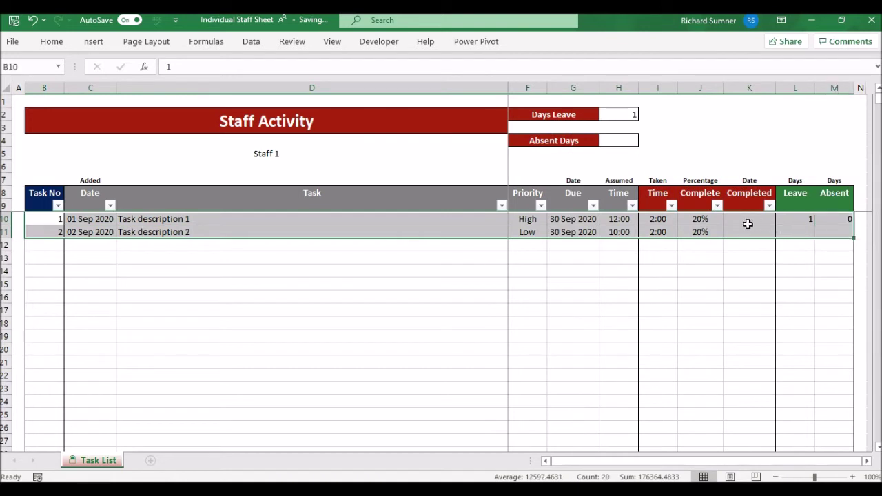
right_click(741, 224)
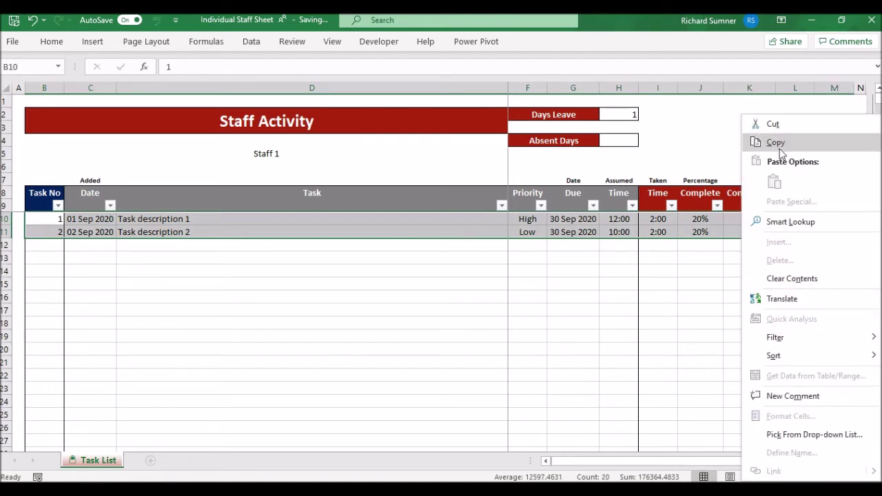
left_click(750, 143)
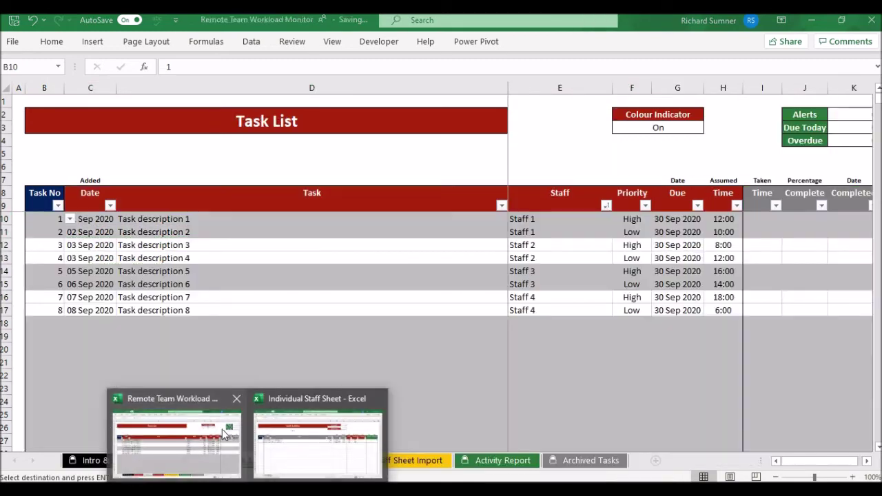
left_click(224, 433)
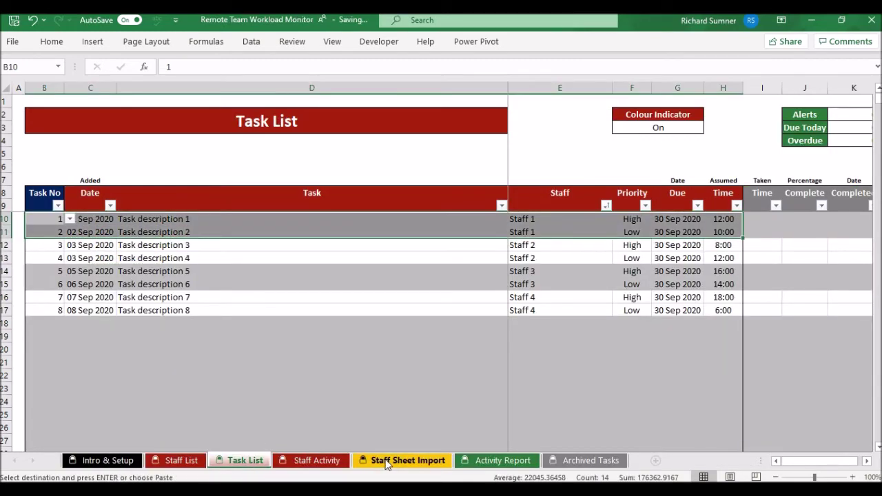
left_click(386, 459)
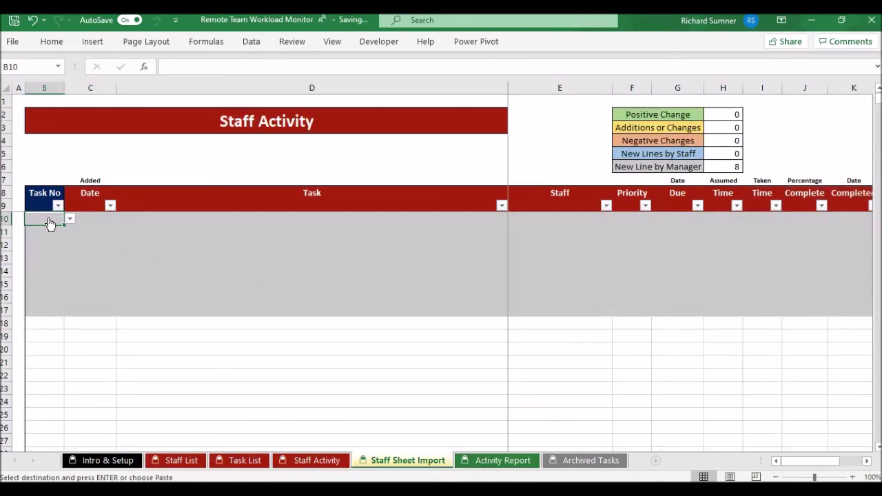
right_click(54, 222)
left_click(99, 202)
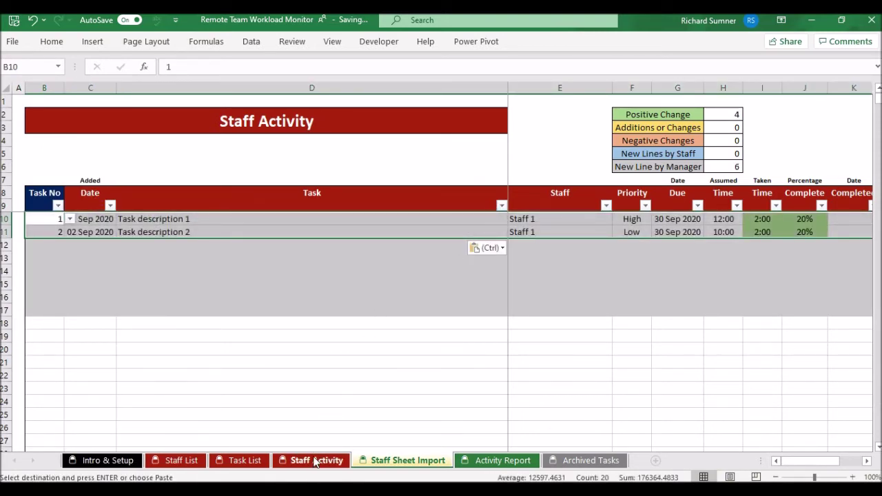
Step: Copy tasks 3 to 8, B12:H17, from Task List and paste them at B12 of Staff Sheet Import
left_click(315, 463)
left_click(239, 460)
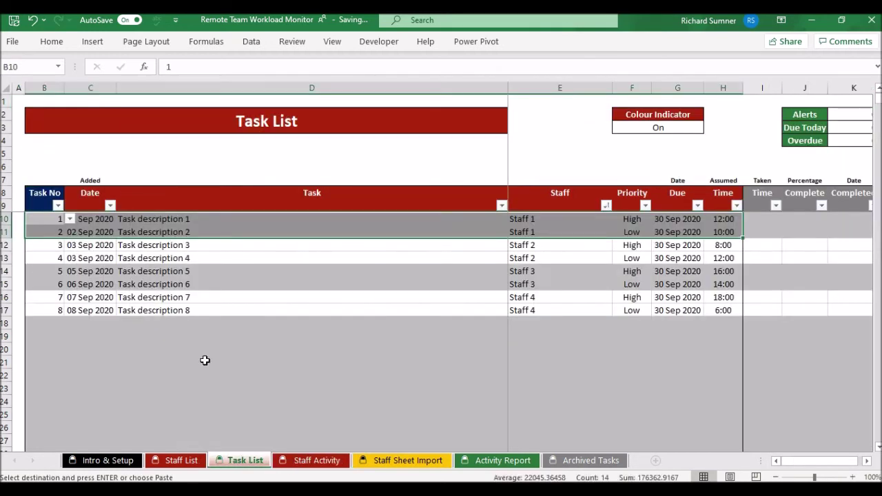
left_click_drag(61, 245, 721, 310)
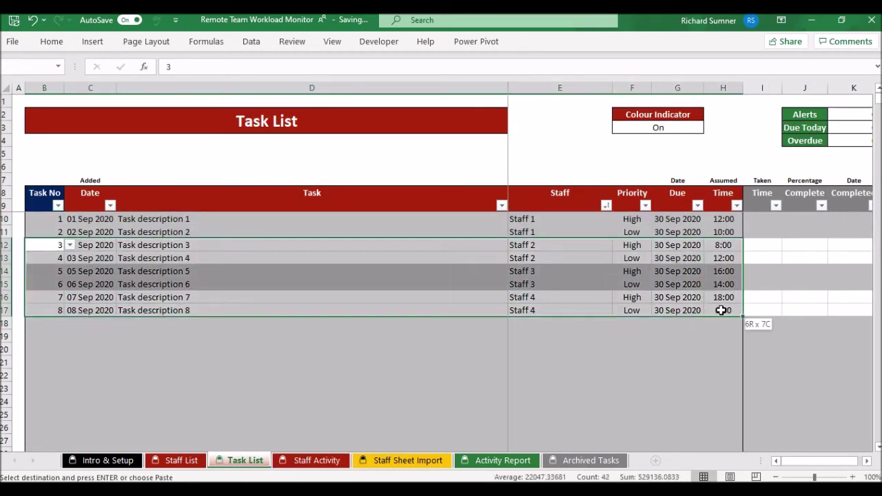
right_click(590, 269)
left_click(642, 138)
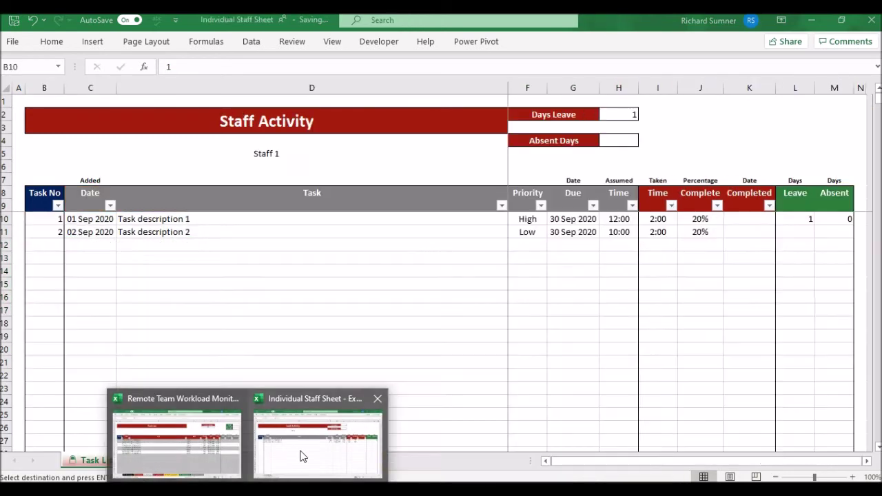
left_click(301, 455)
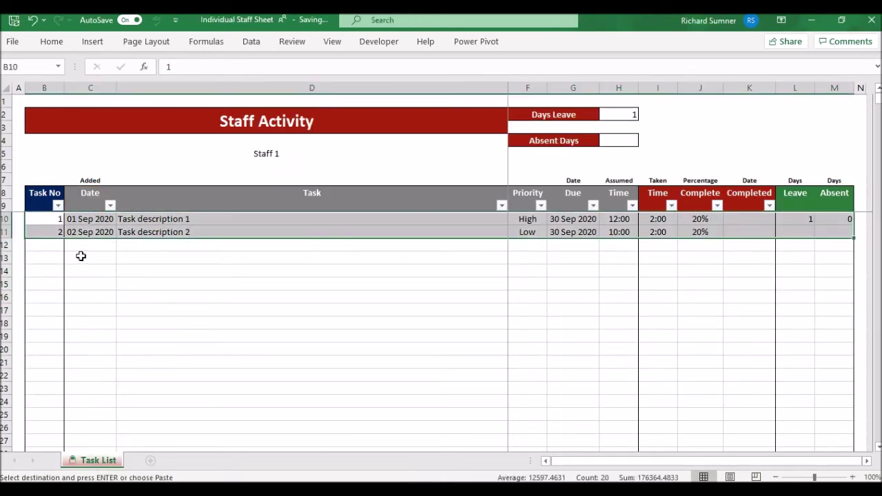
left_click(185, 446)
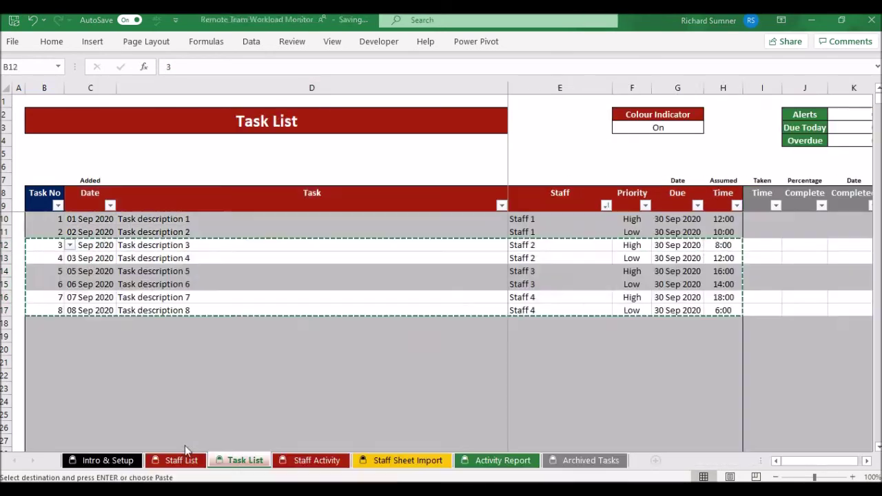
left_click(390, 459)
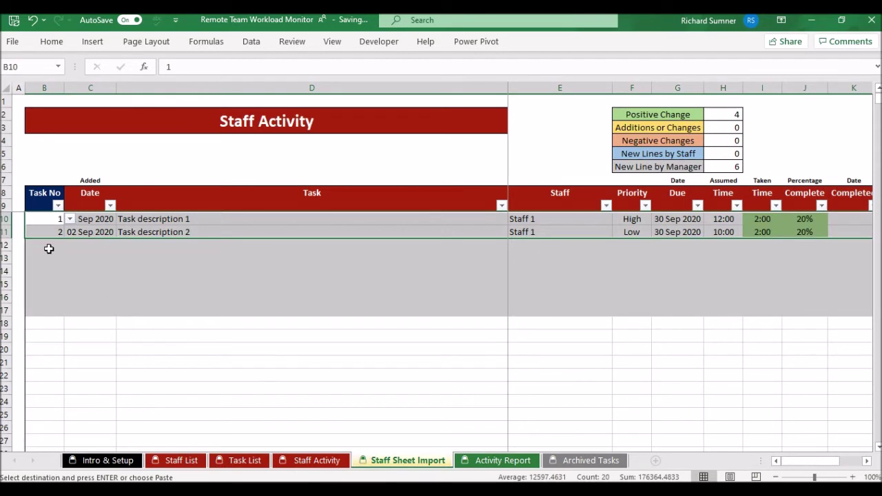
right_click(48, 247)
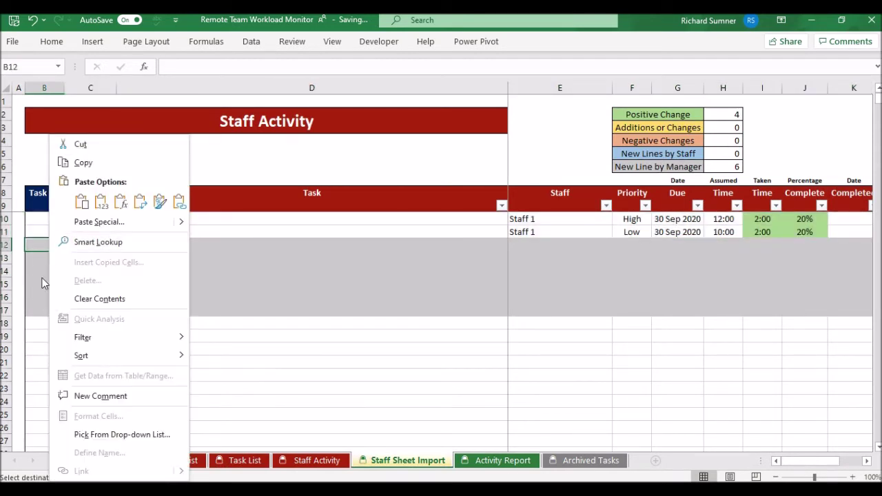
left_click(119, 202)
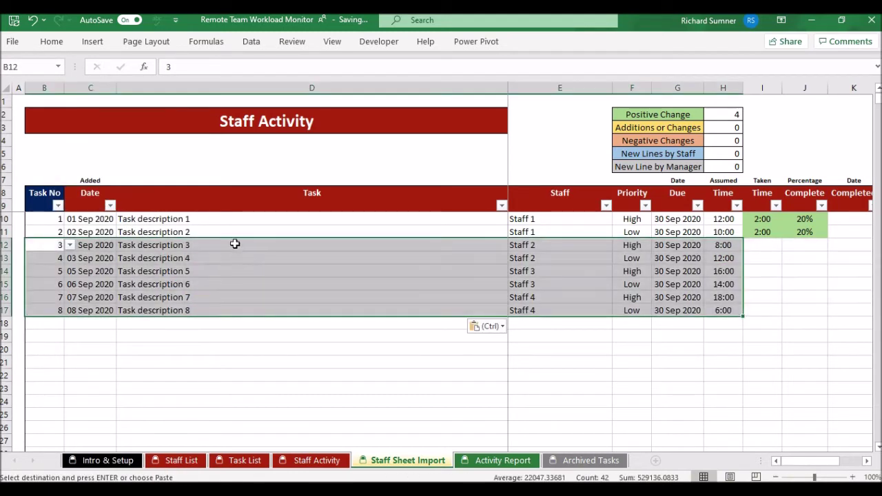
left_click(78, 328)
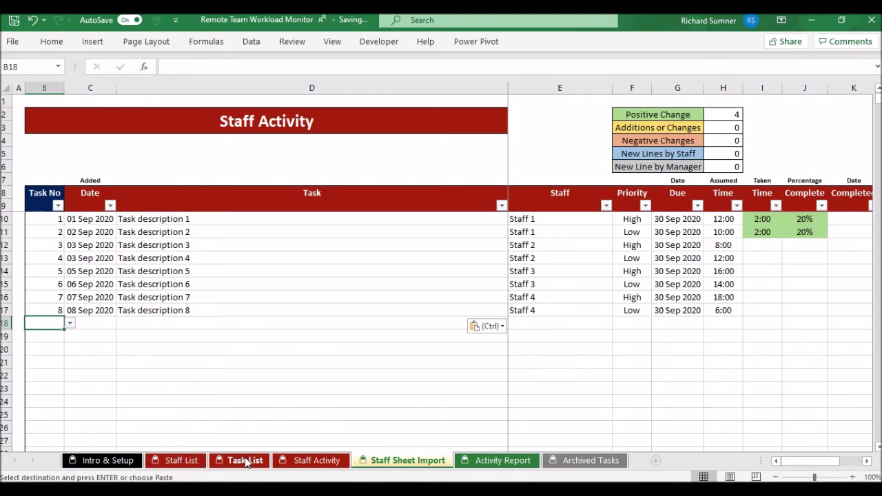
Step: Switch the Colour Indicator on Task List to Off
left_click(245, 460)
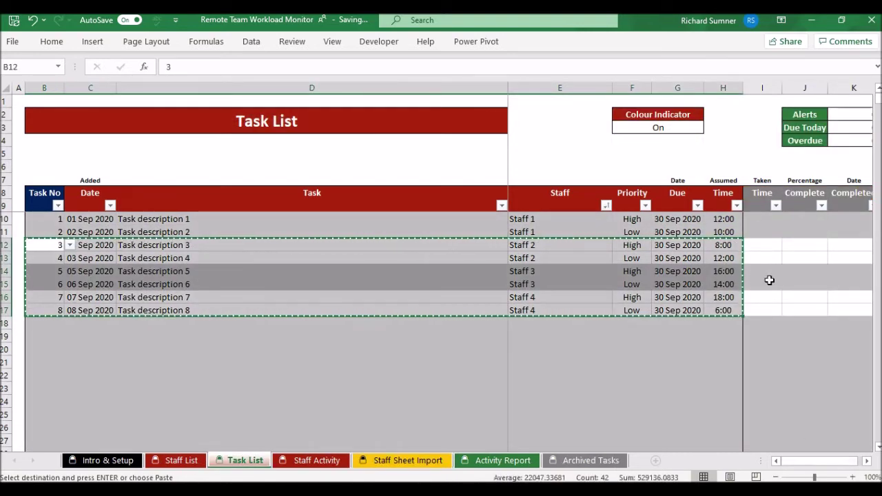
left_click(687, 129)
left_click(709, 127)
left_click(686, 147)
left_click(776, 242)
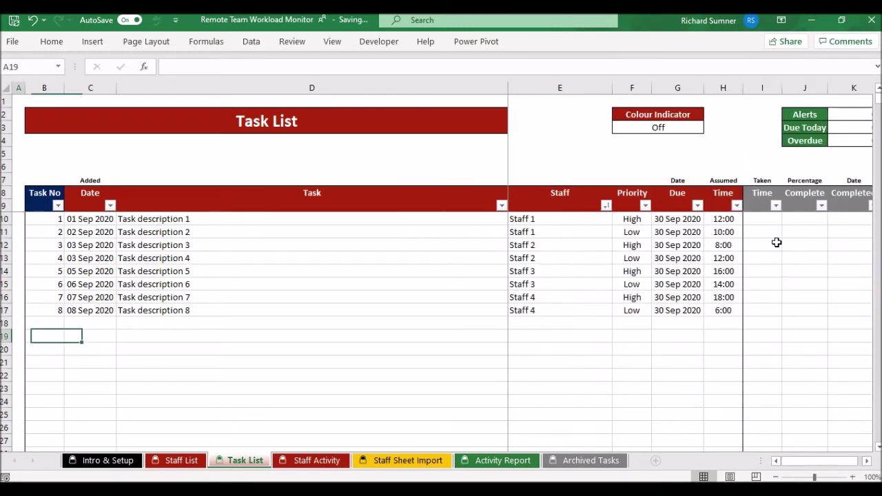
Step: Compare the imported rows on Staff Sheet Import with the same tasks on Task List
left_click(406, 460)
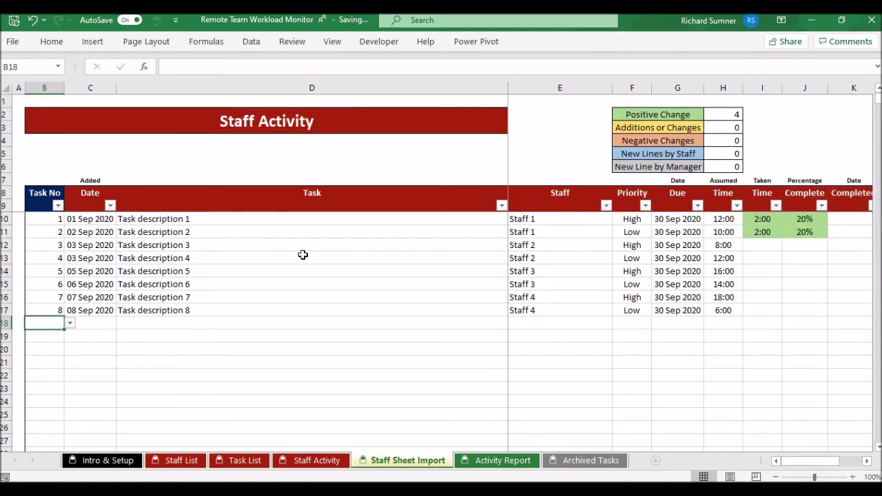
left_click(238, 461)
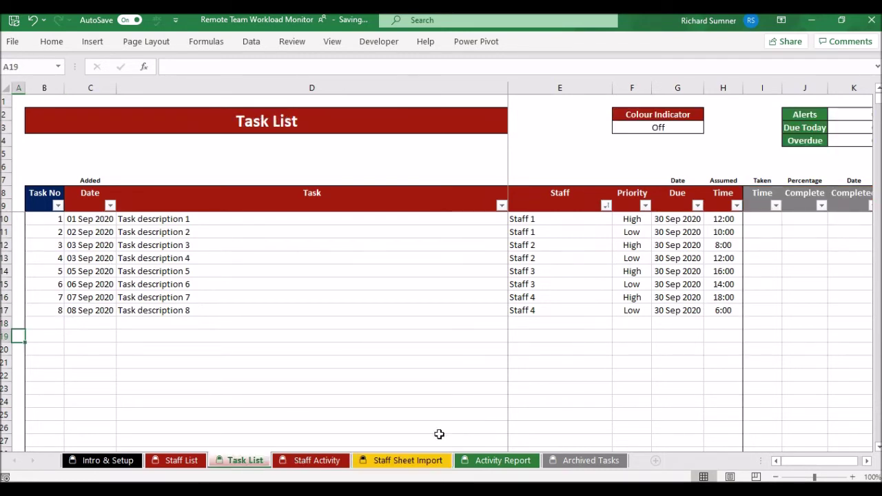
left_click_drag(803, 461, 768, 465)
left_click(24, 105)
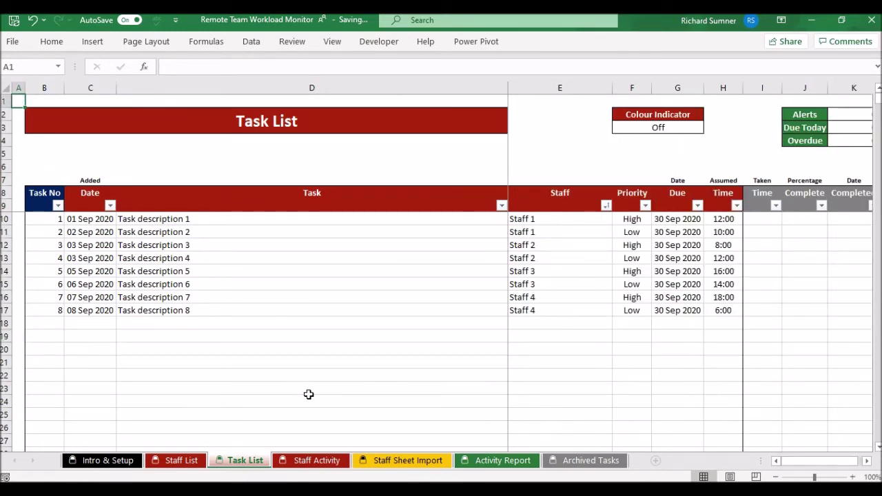
Step: Change the Assumed Time of task 2 in H11 of Staff Sheet Import to 12:00, accepting the mismatch with Task List
left_click(406, 460)
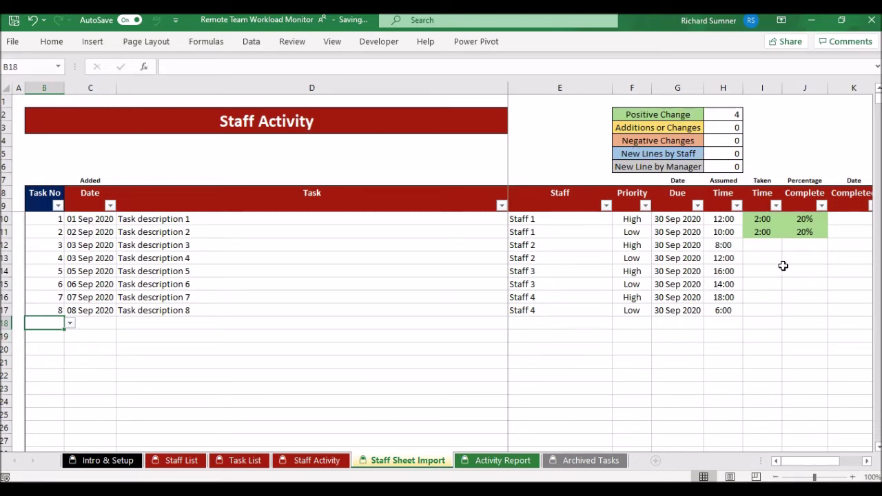
left_click(719, 231)
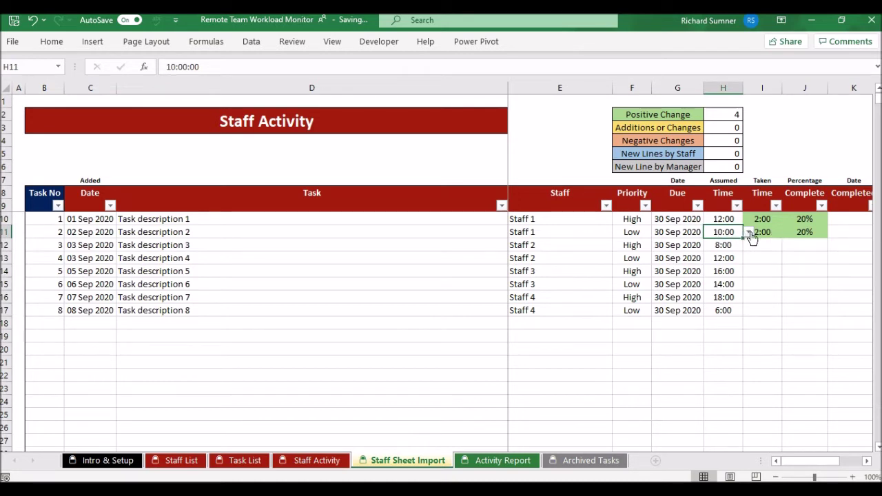
left_click(175, 66)
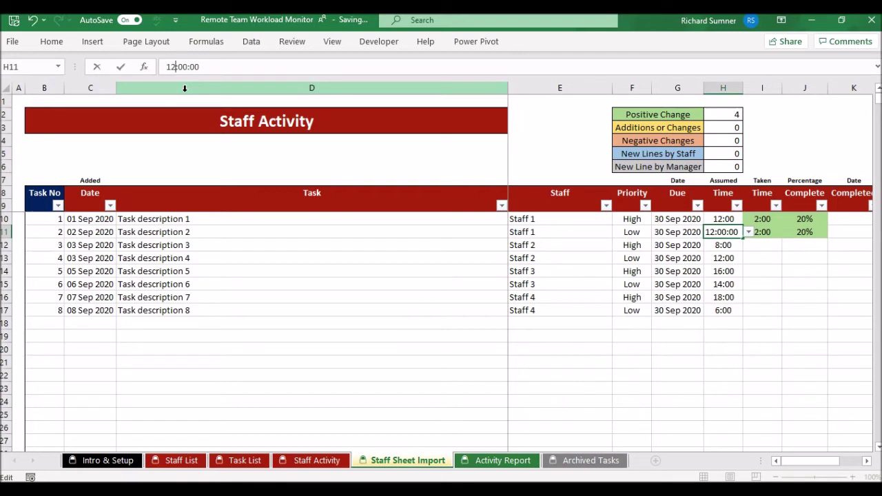
key("Return")
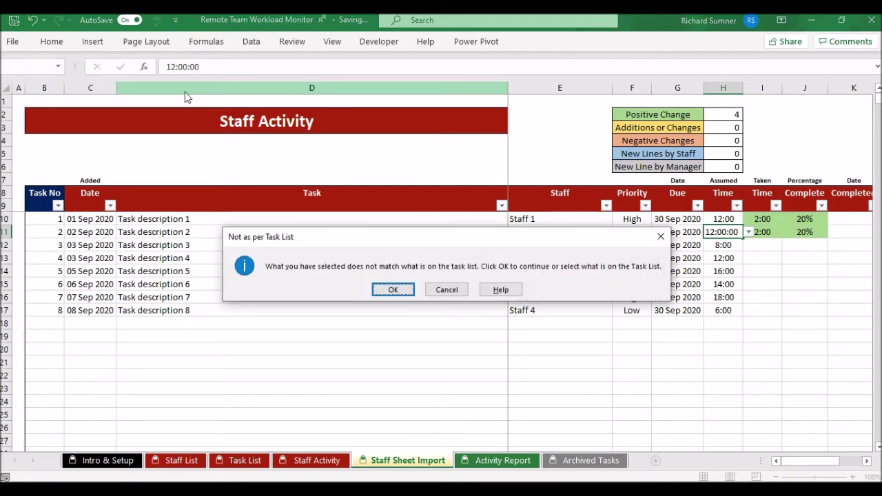
key("Return")
Step: Set the Assumed Time of task 2 in H11 back to the Task List value of 10:00
left_click(723, 232)
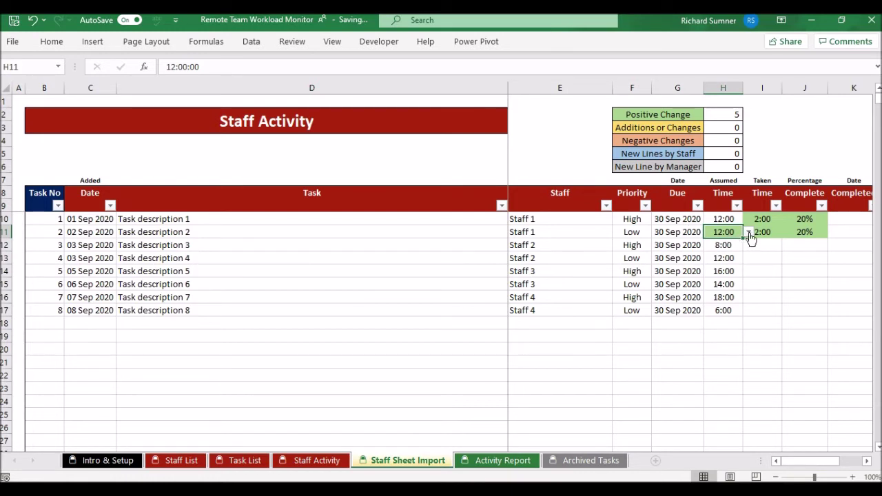
left_click(748, 233)
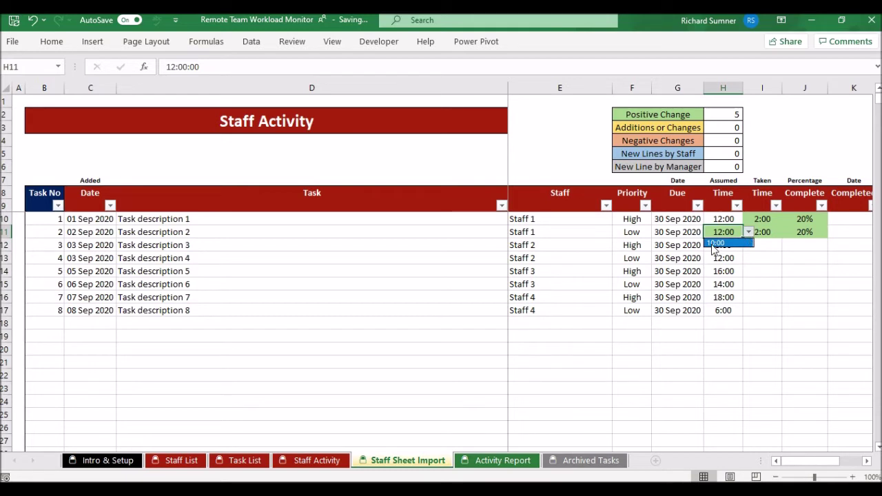
left_click(714, 243)
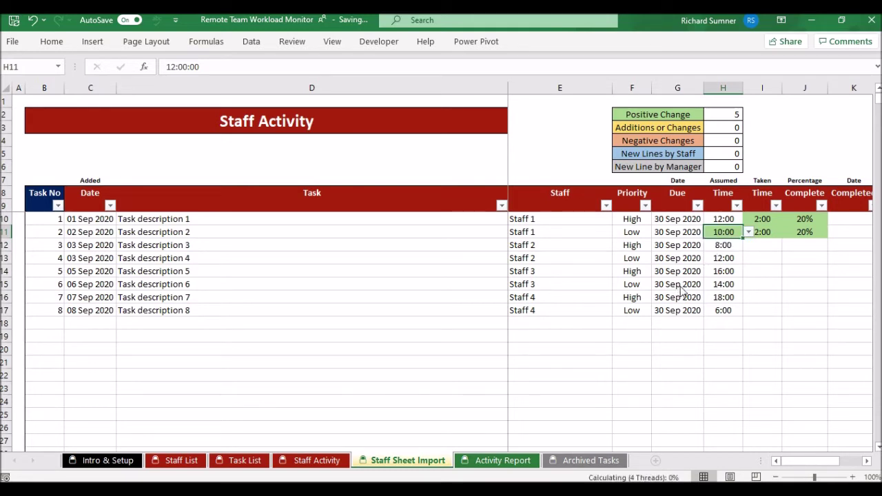
left_click(778, 295)
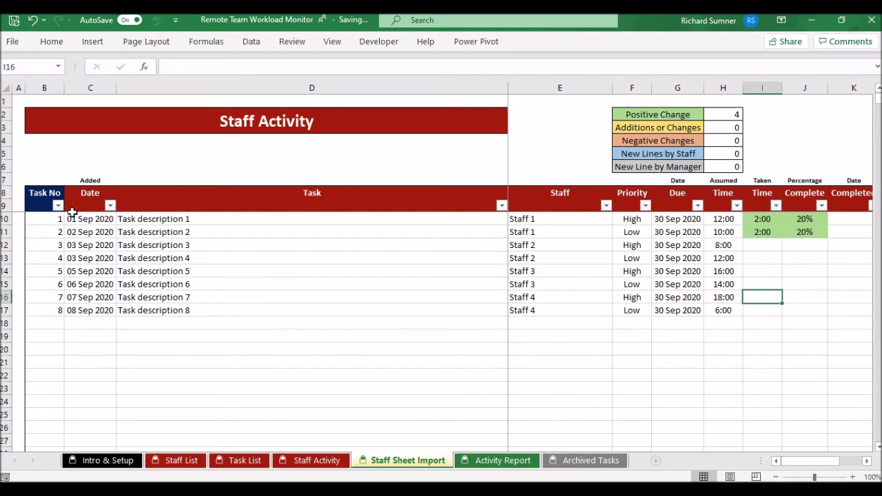
Step: Copy all eight task rows, B10:J17, from Staff Sheet Import and paste them as values at B10 of Task List
left_click_drag(56, 217, 810, 309)
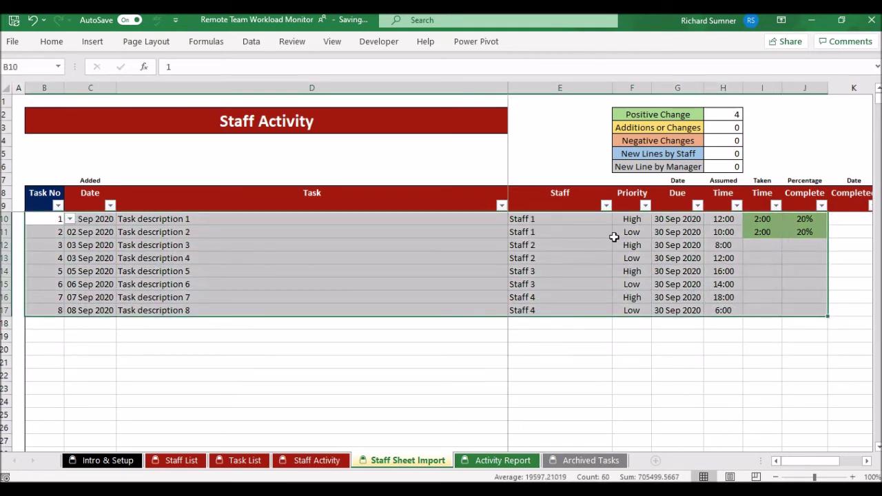
right_click(605, 230)
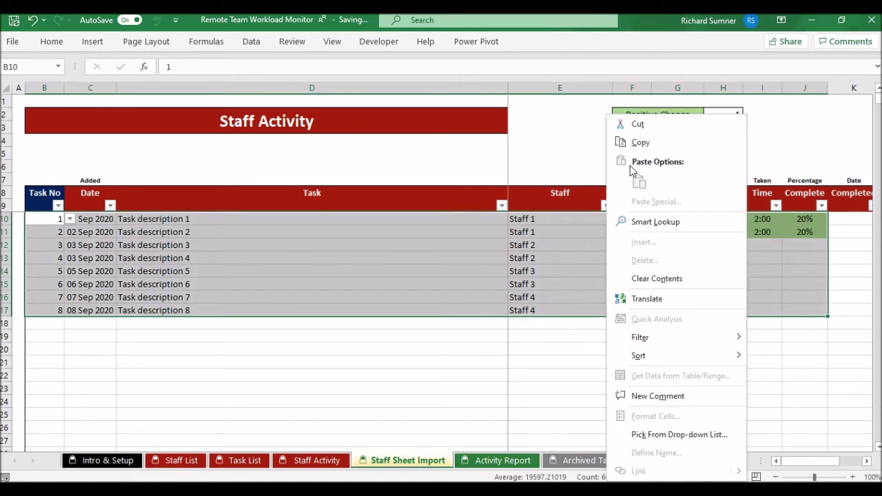
left_click(638, 143)
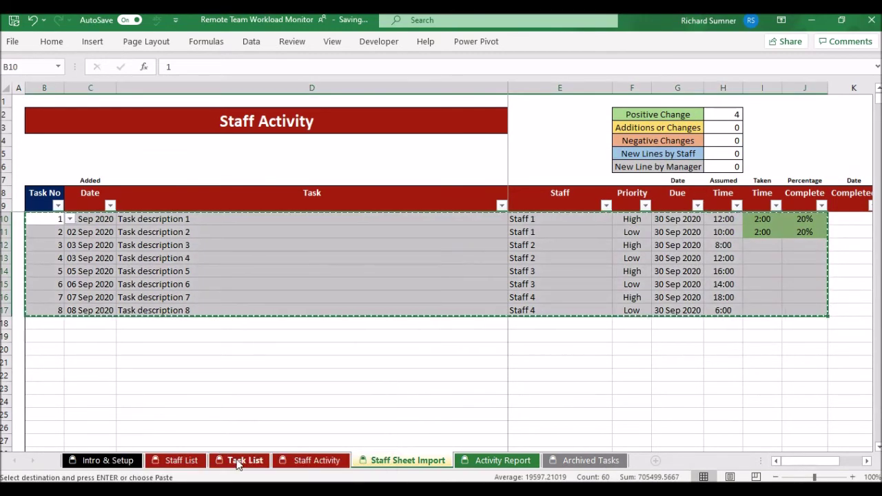
left_click(238, 460)
right_click(55, 223)
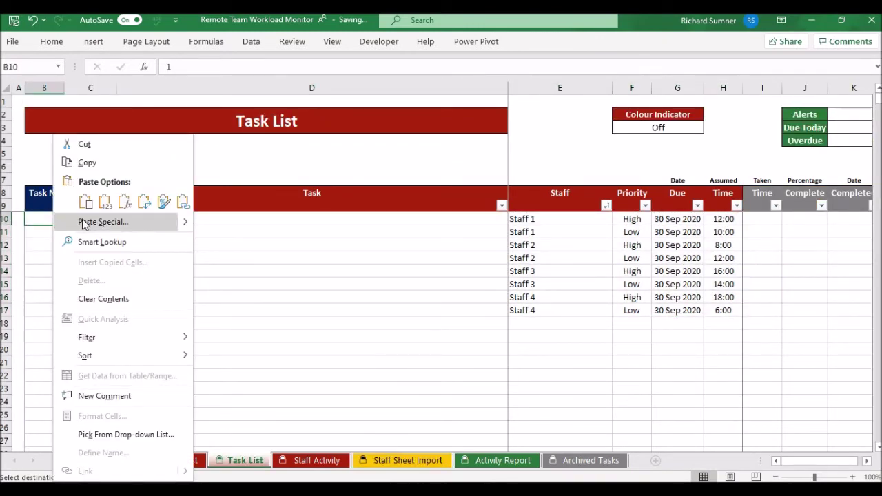
left_click(105, 201)
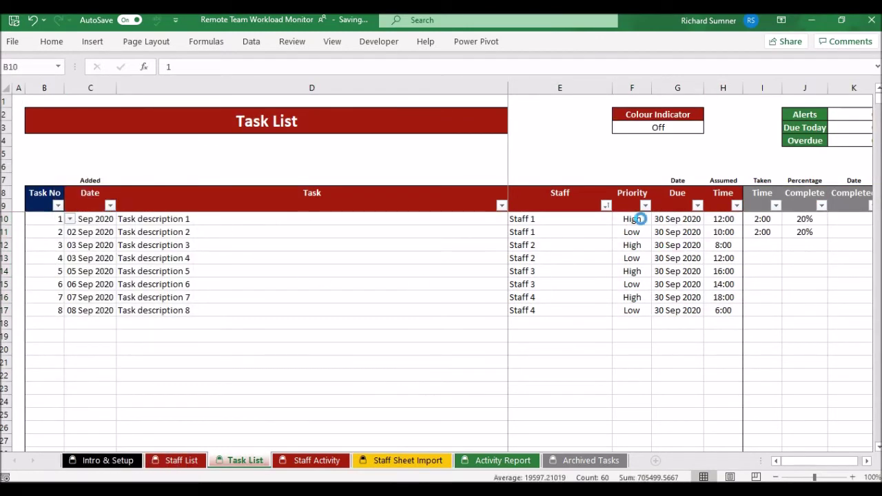
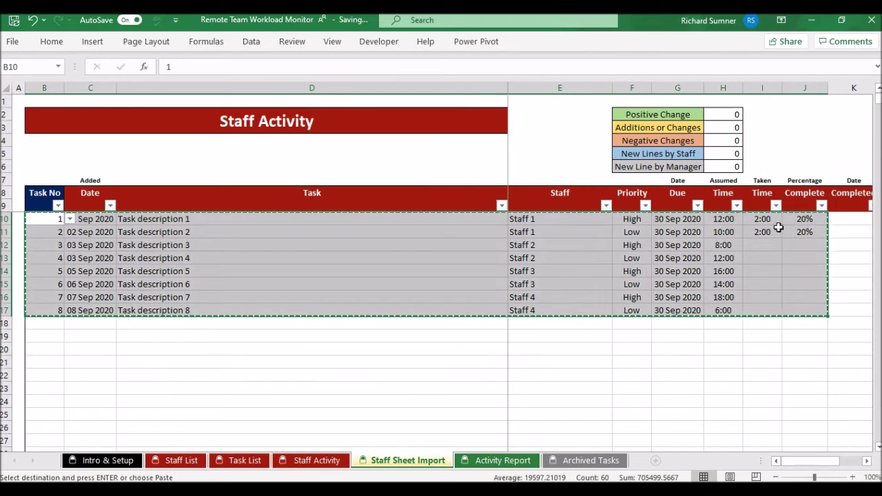
Step: Undo the paste into Task List, return to Staff Sheet Import and clear the copy selection
left_click(23, 105)
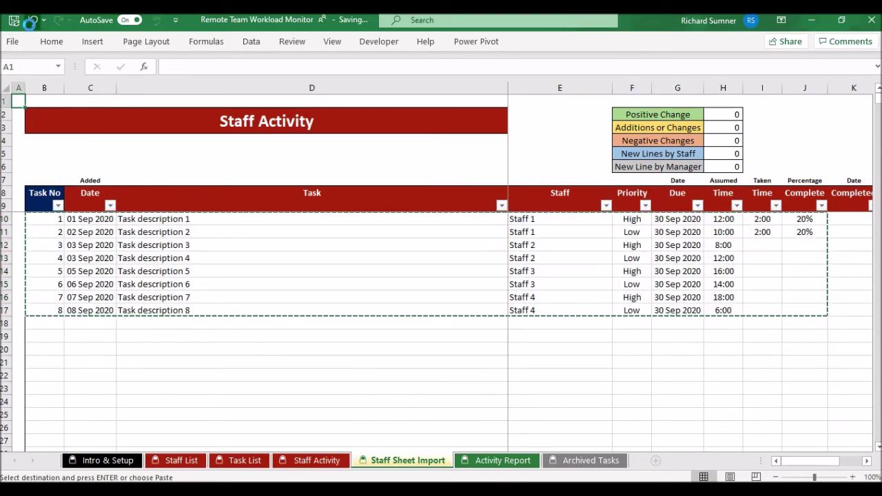
left_click(30, 22)
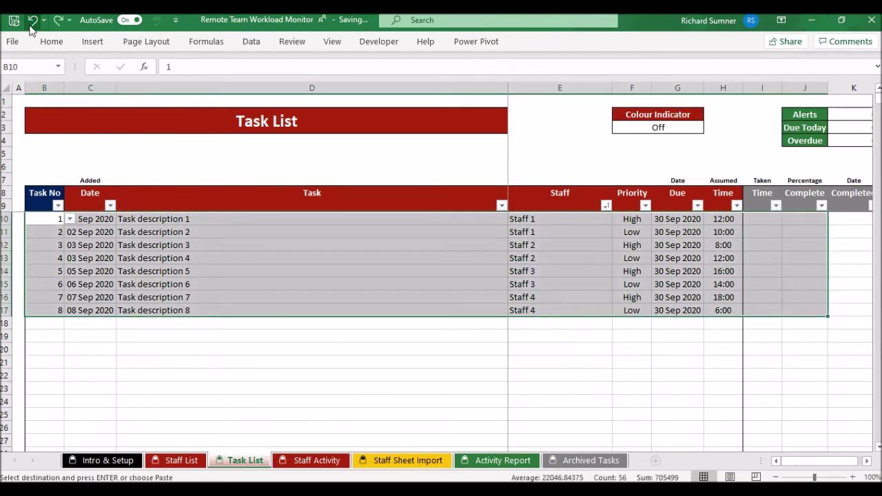
left_click(407, 460)
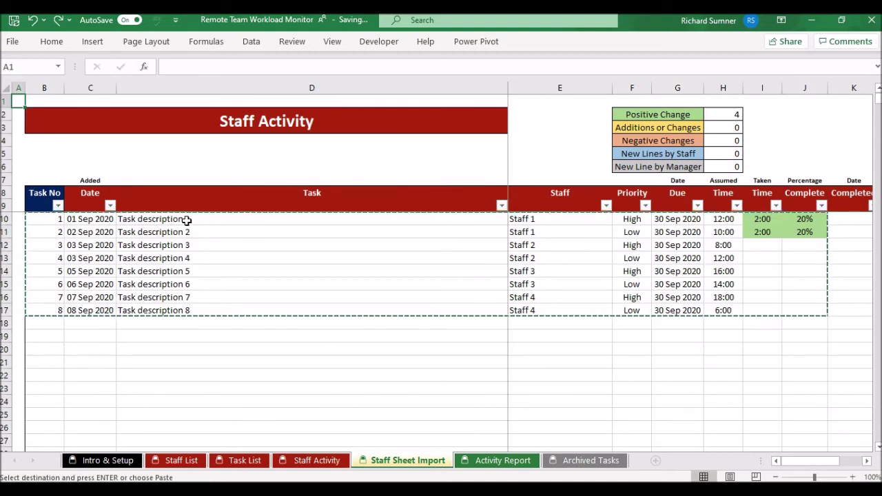
key("Escape")
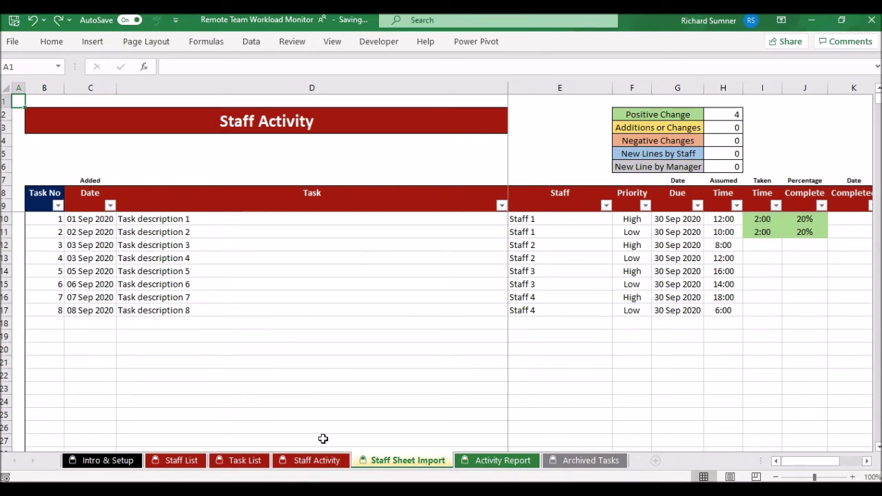
Step: Set the Start Date of Period for the first period in L3 of Staff Activity to 7 September 2020
left_click(317, 460)
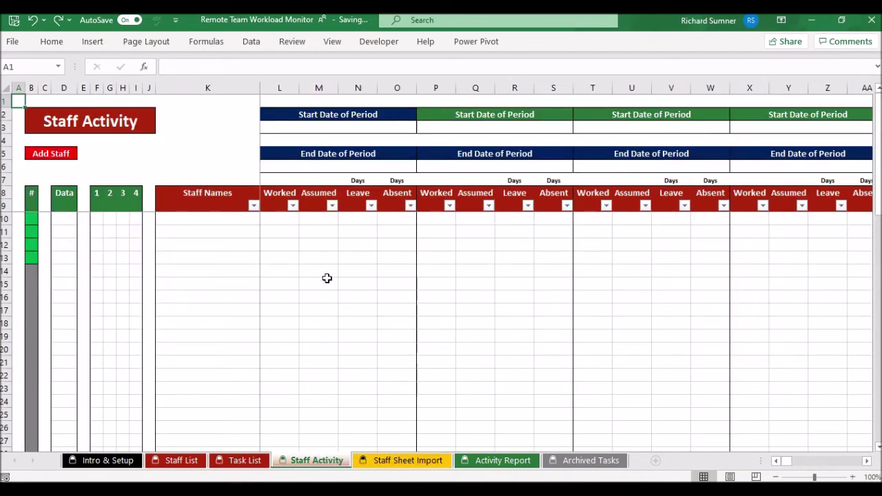
left_click(350, 129)
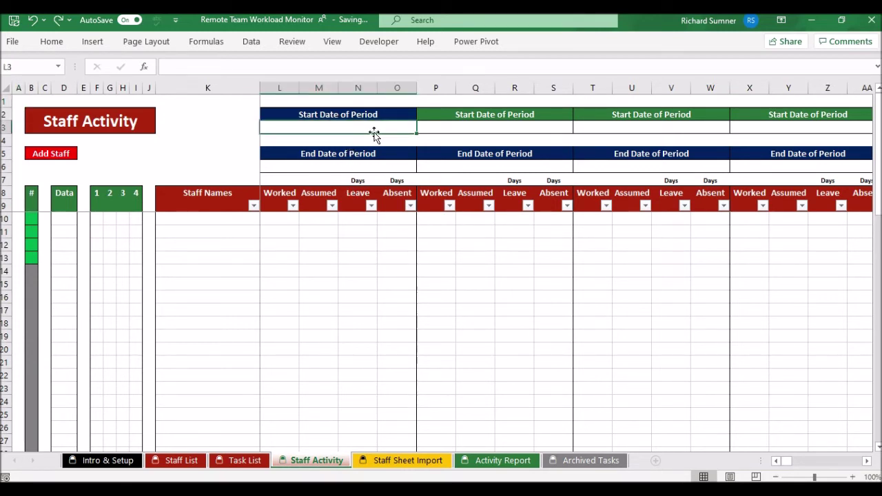
type("7 sept")
key("Return")
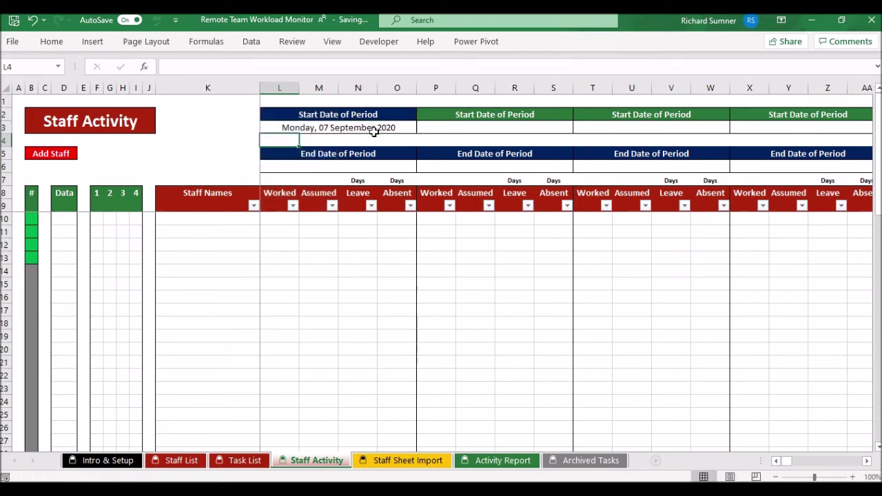
Step: Set the End Date of Period for the first period in L6 of Staff Activity to 11 September 2020
left_click(359, 169)
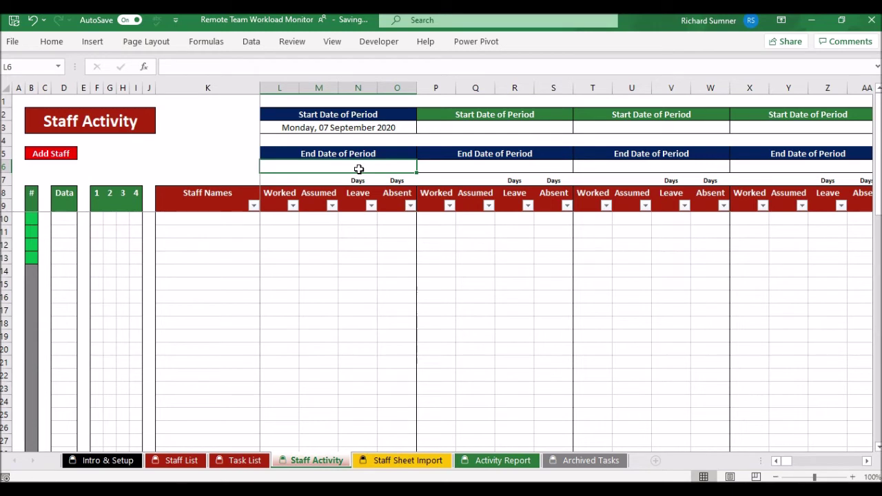
type("11 sept")
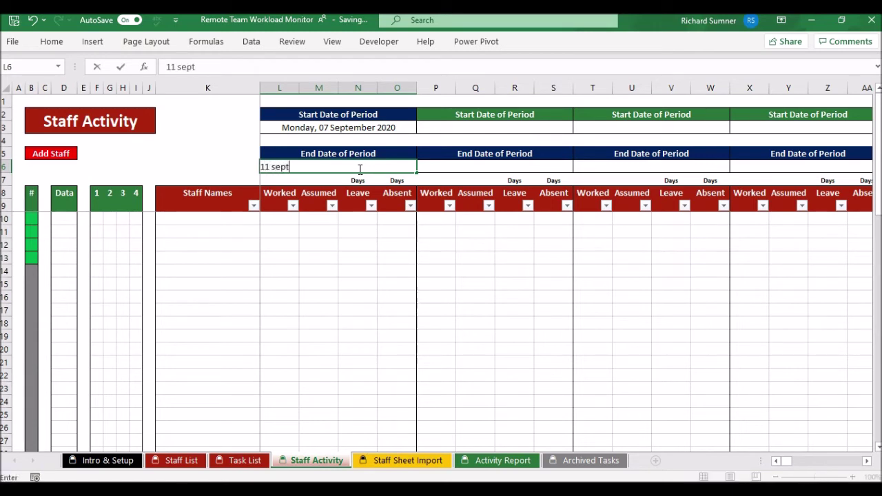
key("Return")
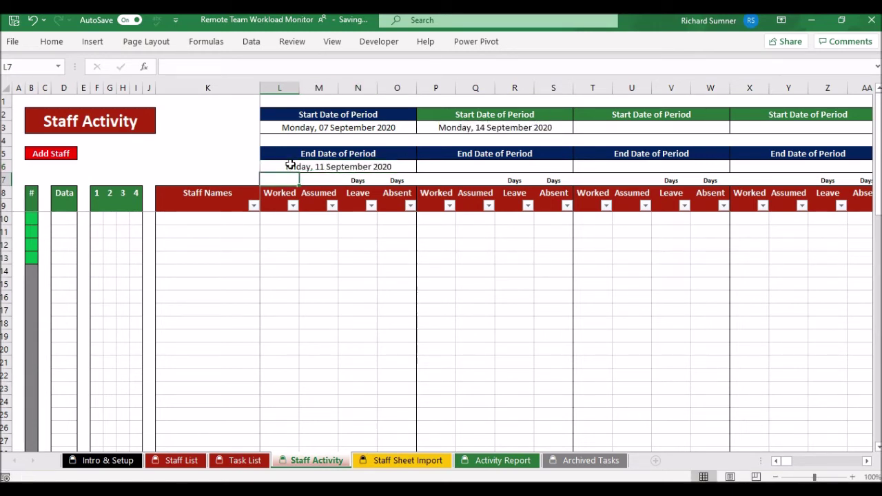
Step: Copy the four pending staff entries in B10:B13 of Staff Activity and paste them as values into Staff Names starting at K10
left_click(382, 463)
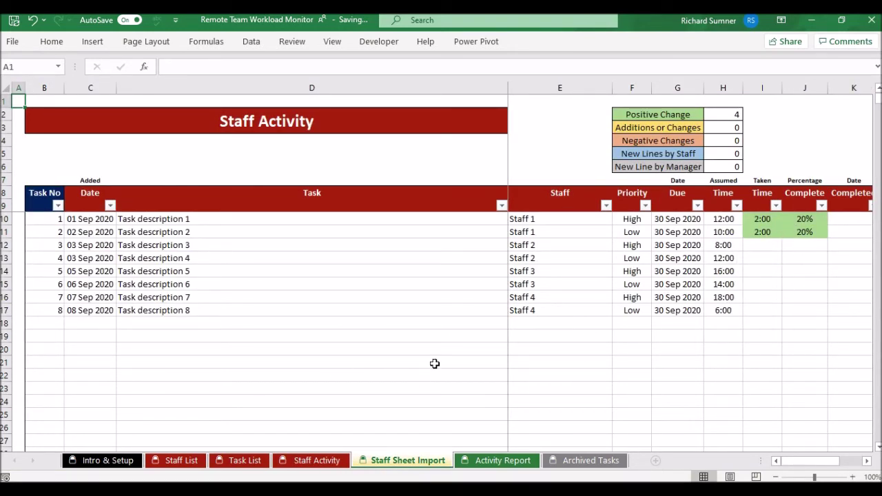
left_click(308, 464)
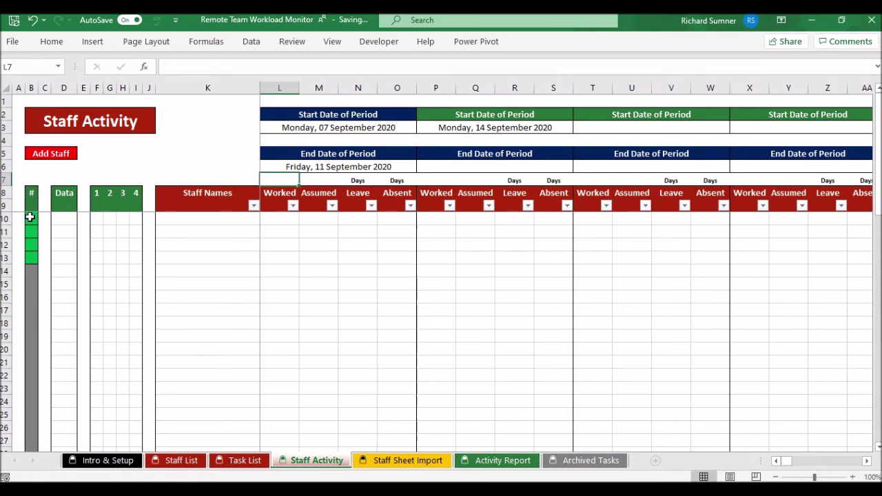
left_click(177, 461)
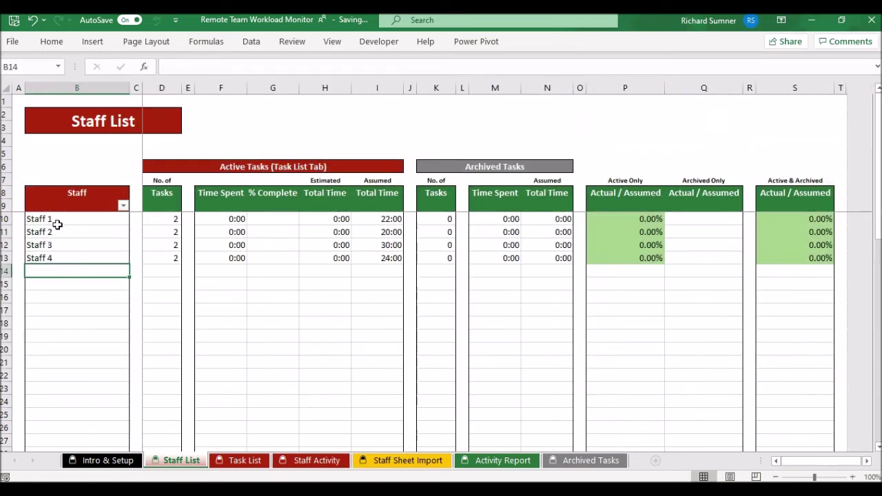
left_click(316, 461)
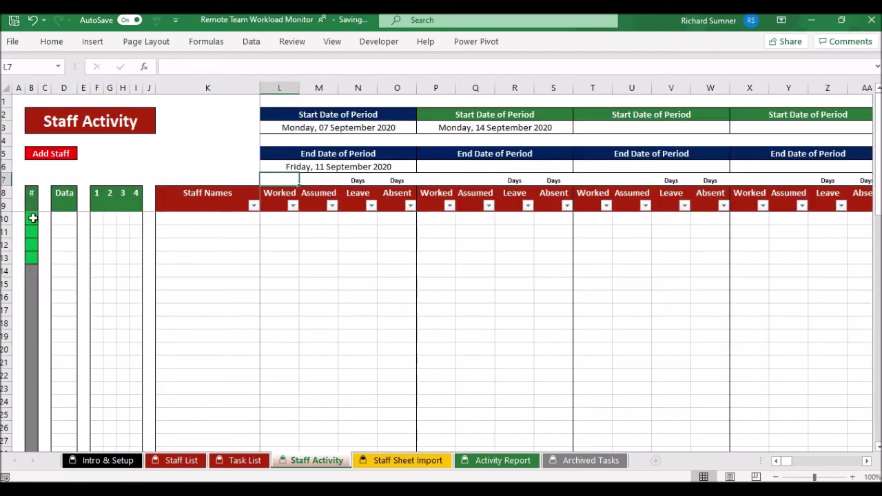
left_click_drag(32, 216, 33, 258)
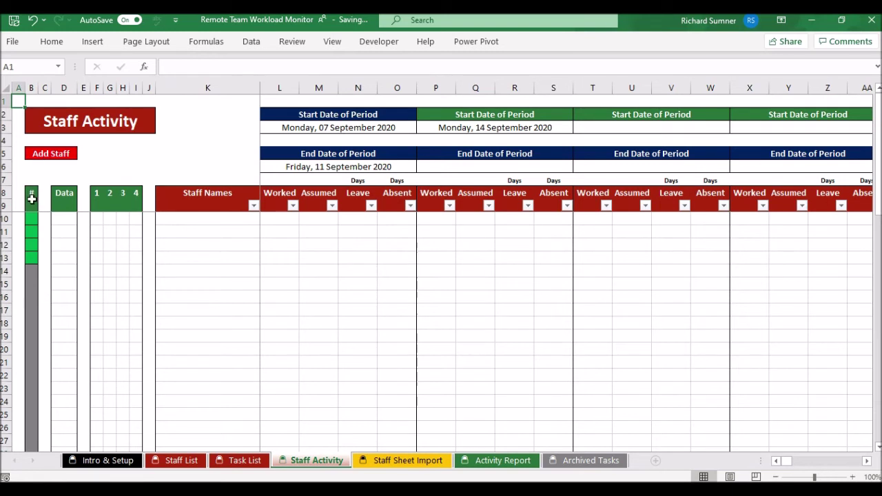
left_click_drag(29, 218, 35, 251)
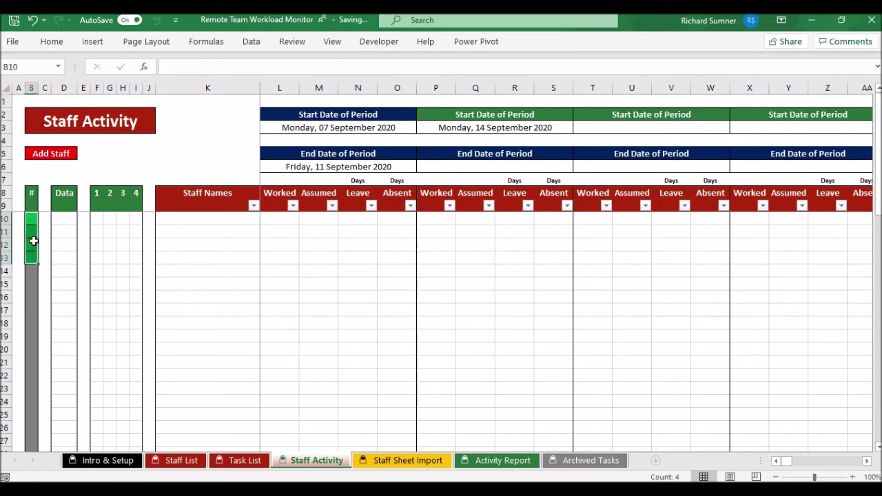
right_click(34, 241)
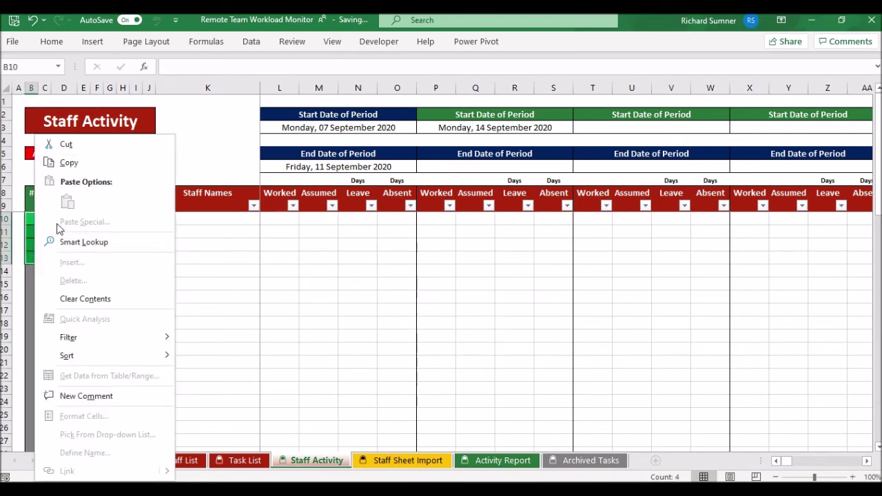
left_click(69, 163)
right_click(178, 215)
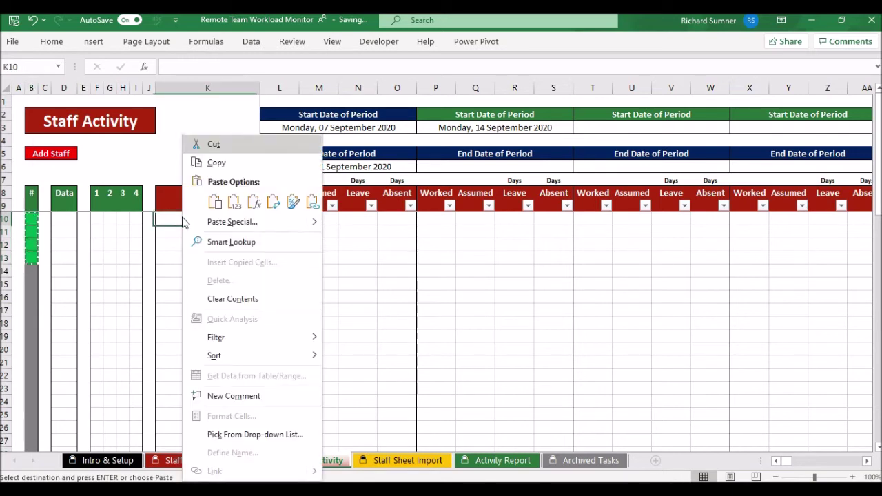
left_click(233, 202)
left_click(302, 242)
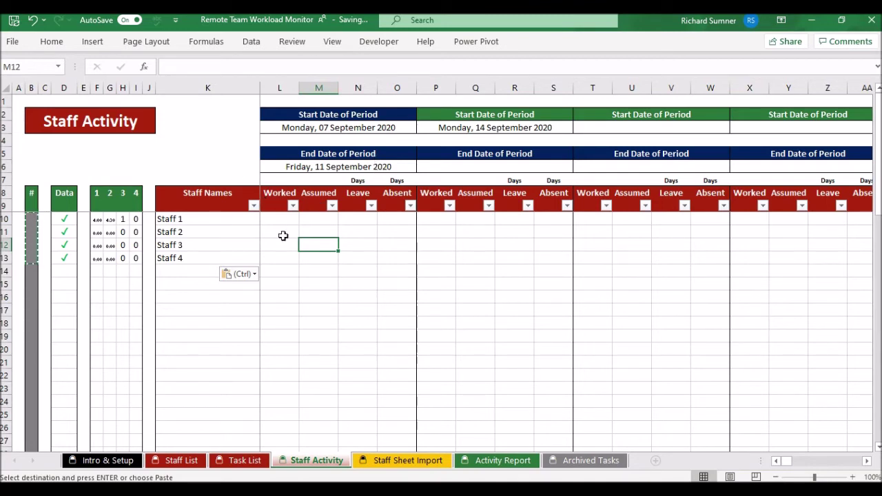
Step: Copy the calculated period figures in F10:I13 of Staff Activity and paste them as values at L10 under the first period
left_click(381, 460)
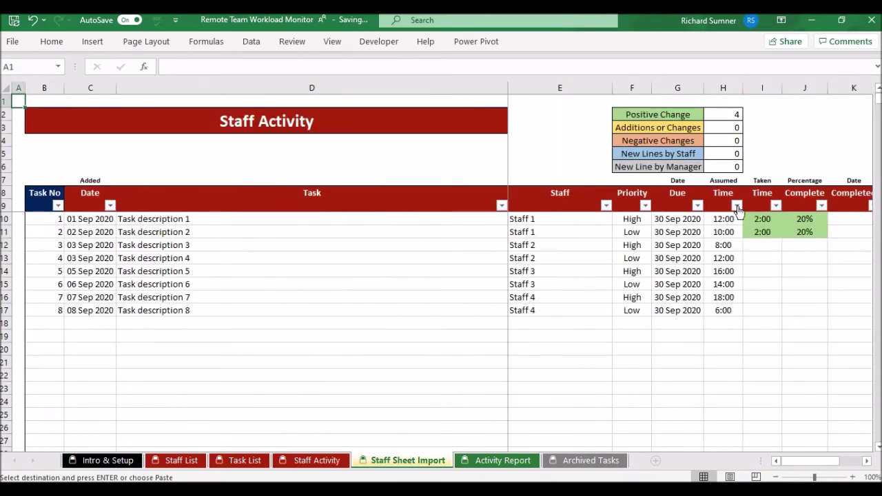
left_click(516, 462)
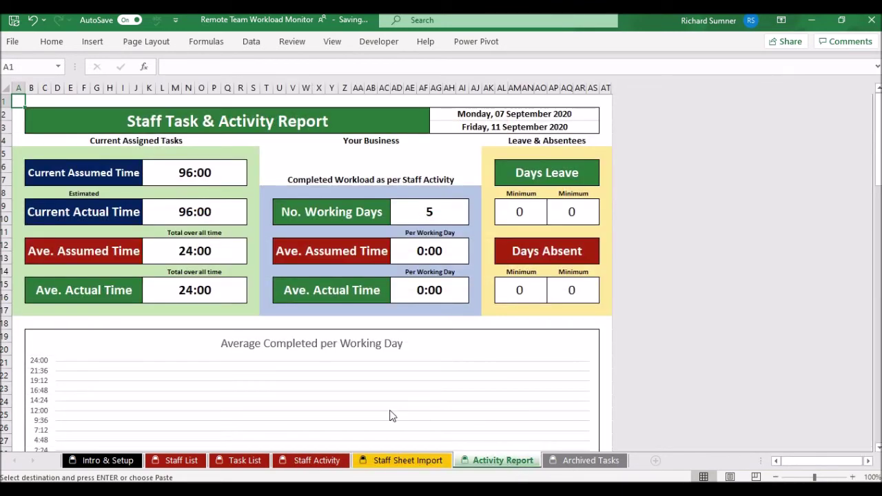
left_click(315, 461)
left_click_drag(103, 220, 131, 257)
right_click(131, 258)
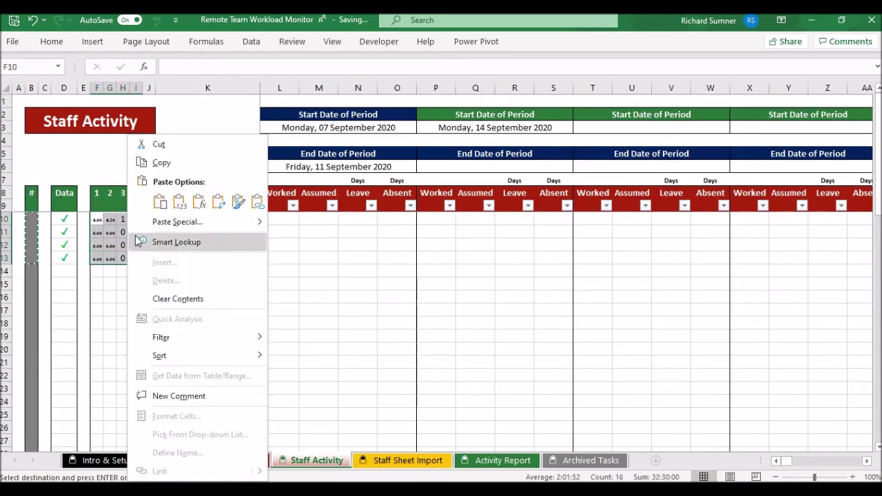
left_click(185, 163)
right_click(276, 220)
left_click(325, 202)
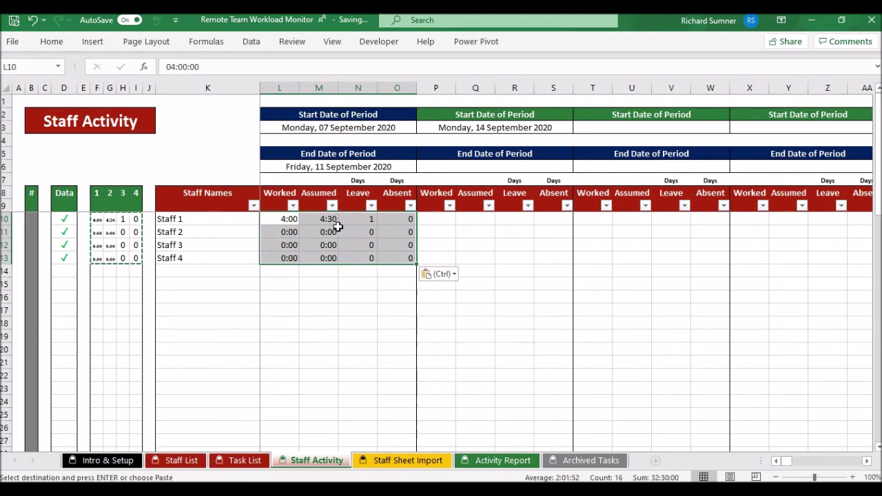
left_click_drag(366, 219, 366, 248)
left_click_drag(394, 218, 393, 243)
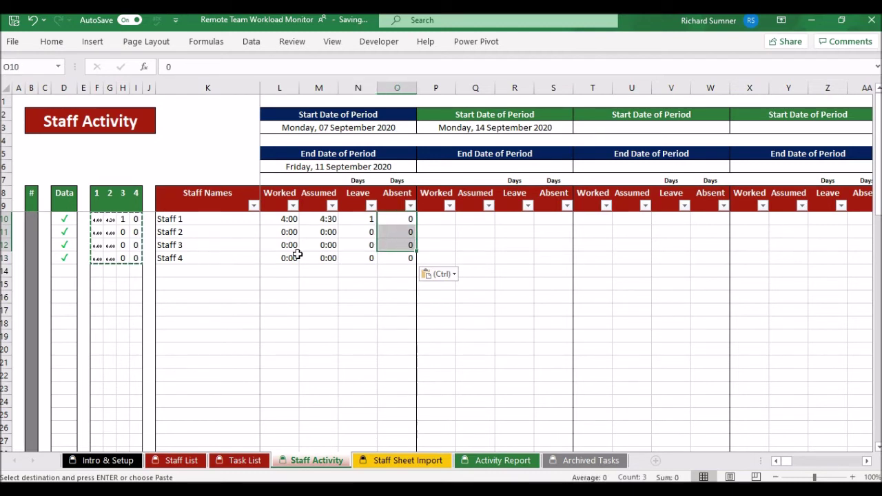
left_click(269, 270)
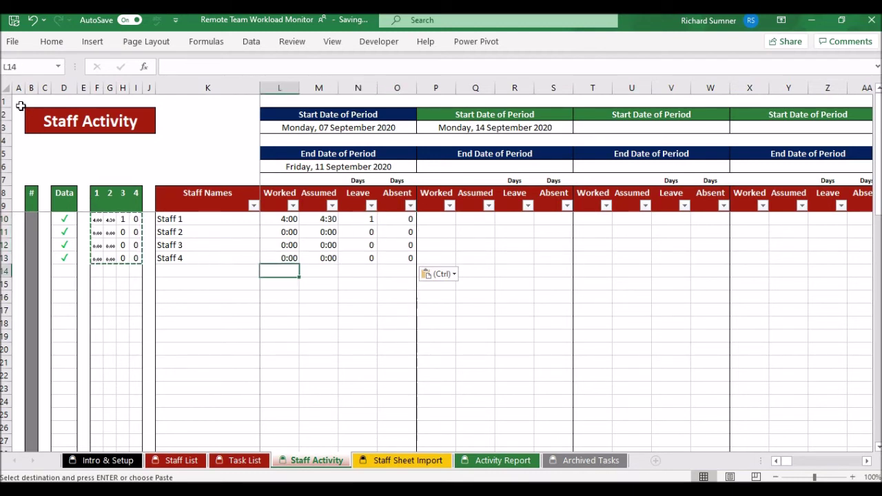
Step: Copy the eight task rows B10:J17 from Staff Sheet Import and paste them as values over the Task List at B10
key("ctrl+Home")
left_click(183, 460)
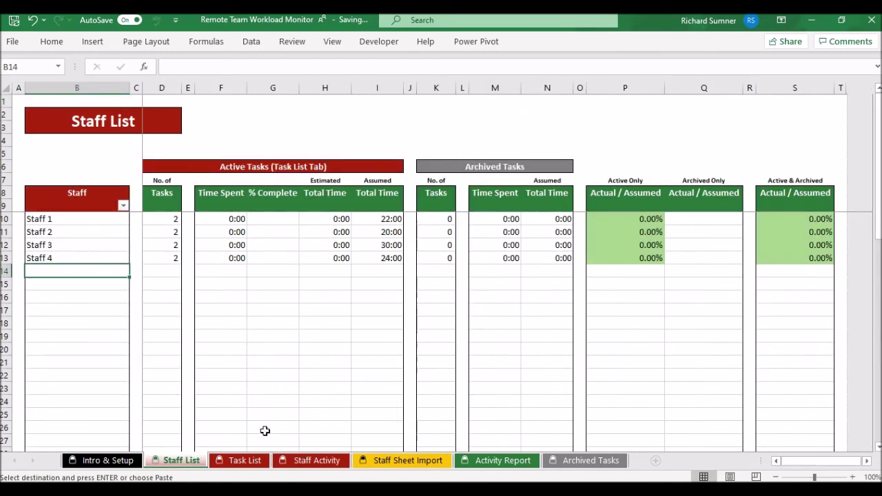
left_click(292, 462)
left_click(367, 462)
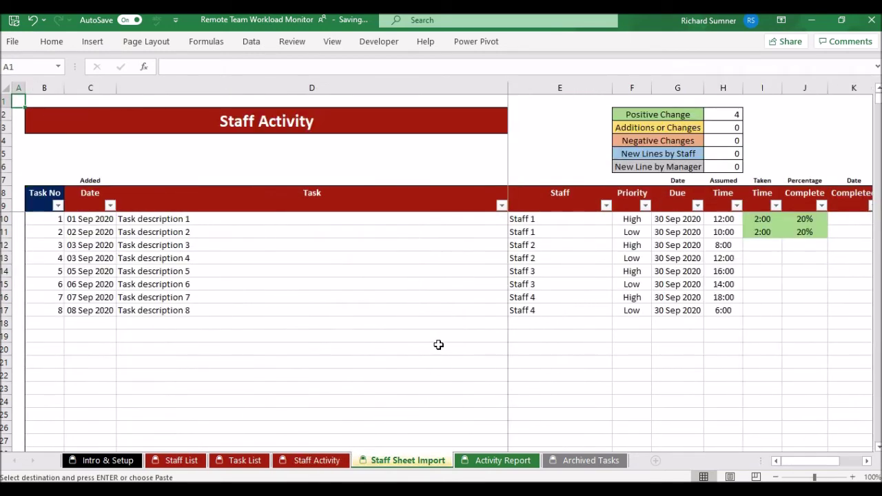
left_click_drag(55, 218, 799, 310)
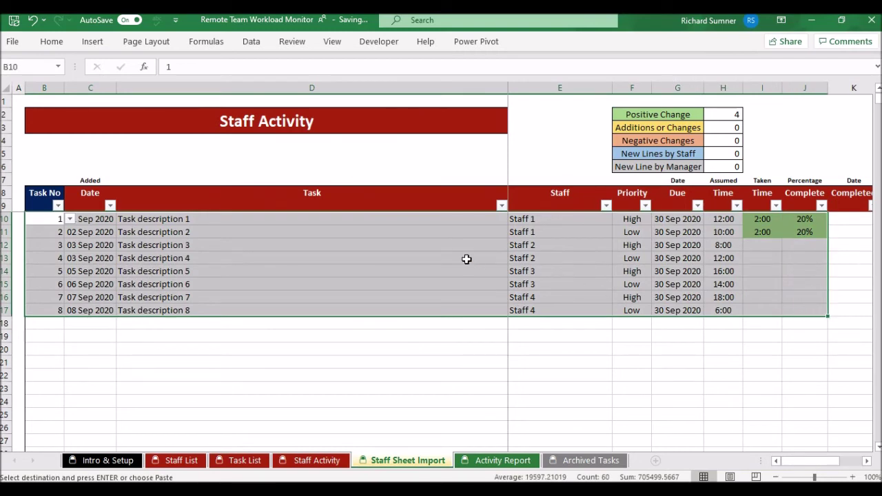
right_click(466, 258)
left_click(517, 146)
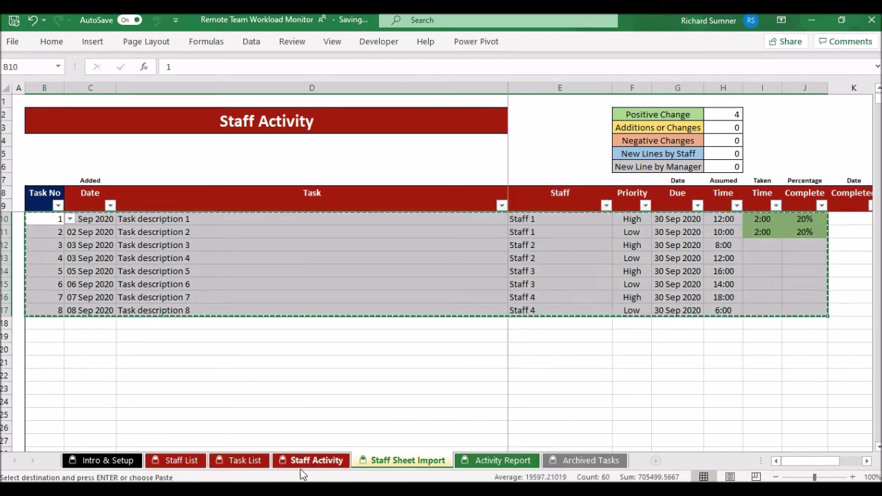
left_click(245, 460)
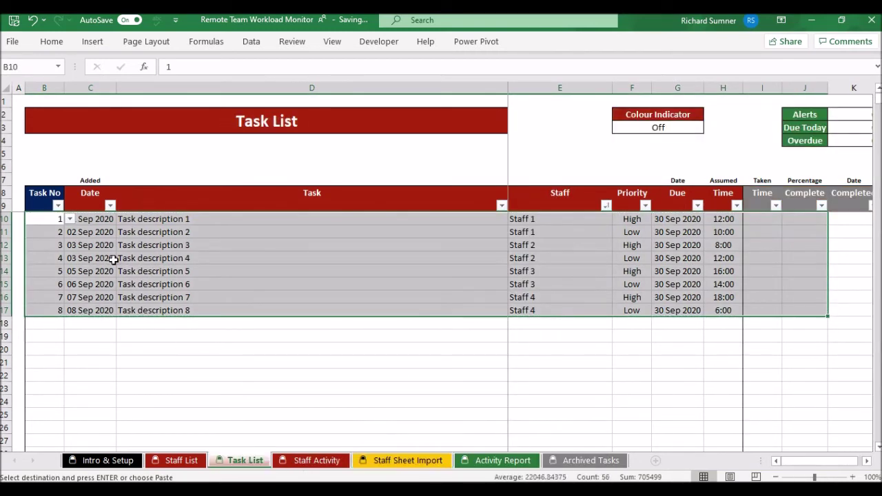
left_click(48, 245)
left_click(43, 220)
right_click(43, 224)
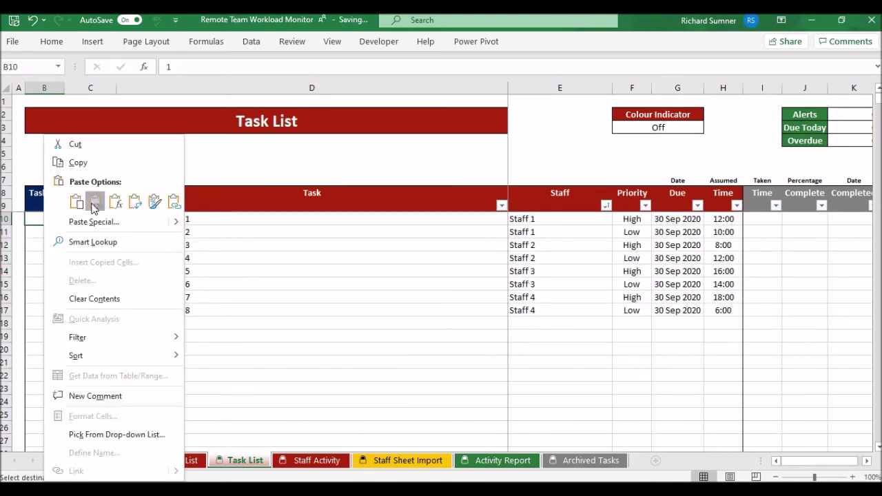
left_click(93, 201)
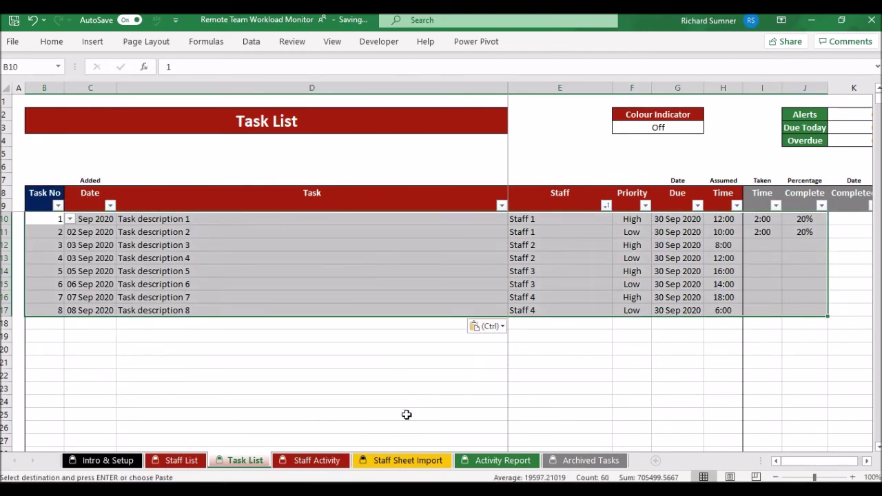
left_click(62, 324)
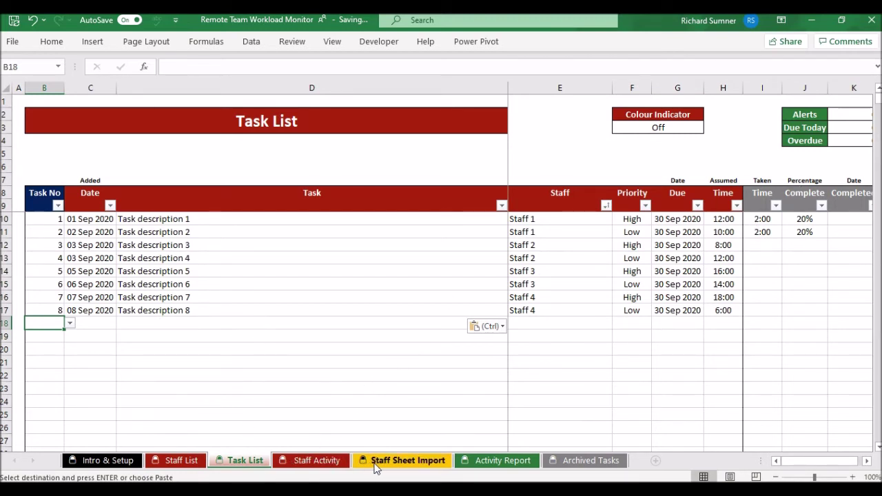
Step: Review the period figures on Staff Activity, the Task List, the import change counters and the Staff List, clearing the copy selection on Staff Sheet Import
left_click(334, 466)
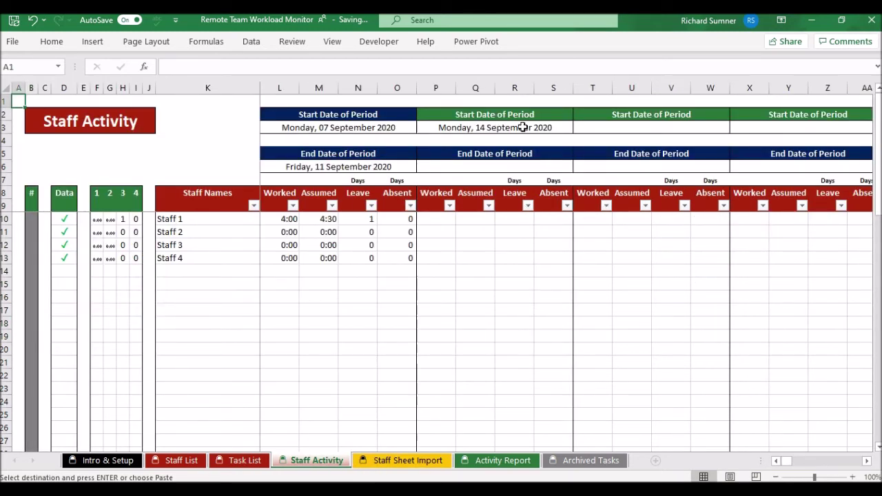
left_click(481, 168)
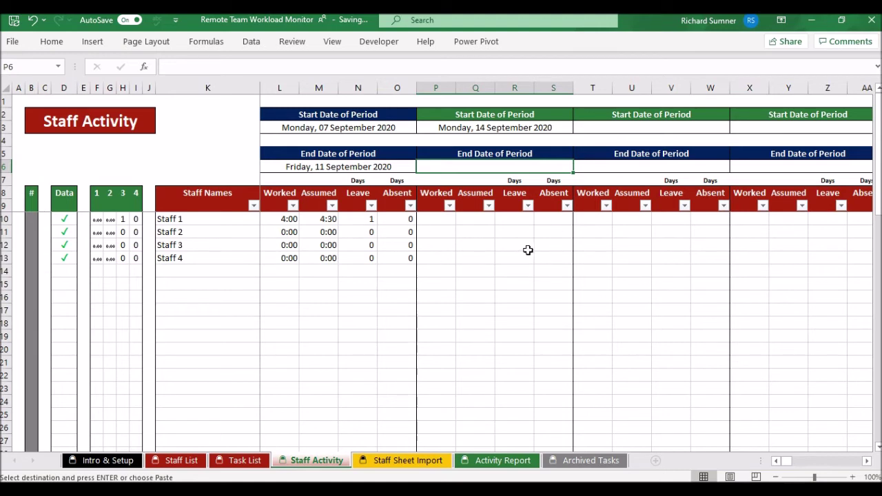
mouse_move(786, 461)
left_mouse_down()
mouse_move(858, 466)
mouse_move(787, 465)
left_mouse_up()
left_click(289, 222)
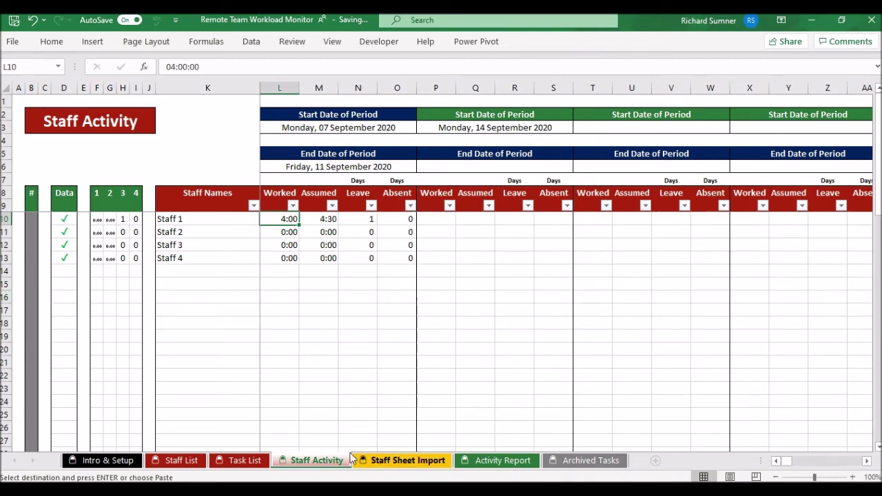
left_click(242, 461)
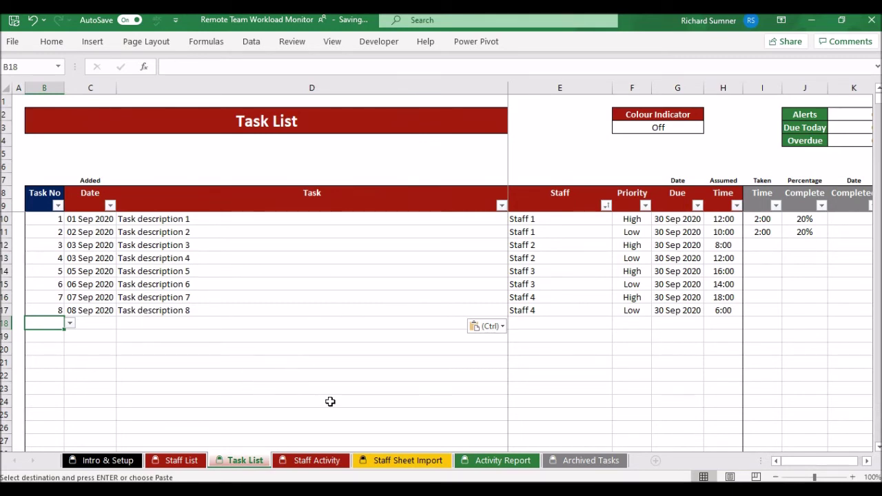
left_click(404, 463)
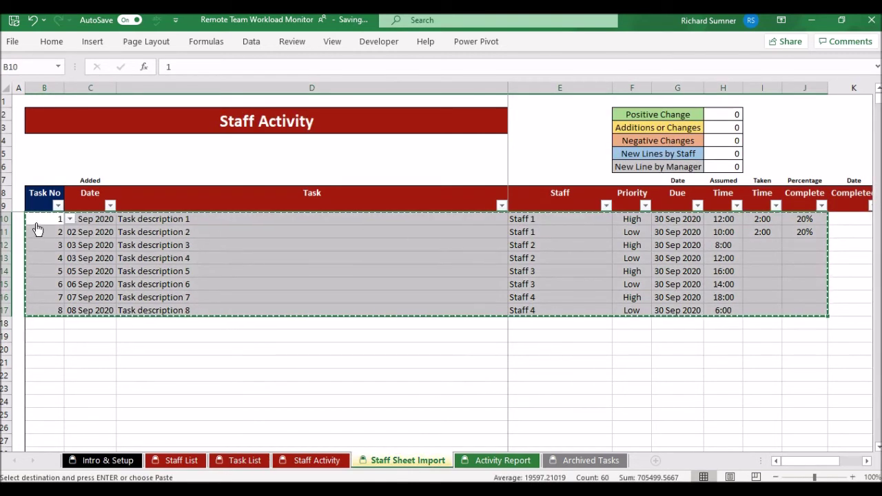
key("Escape")
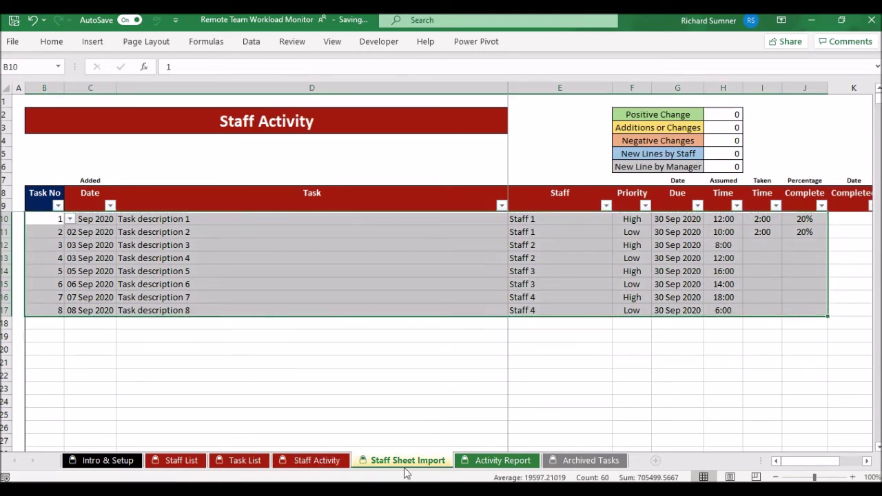
left_click(335, 462)
left_click(179, 460)
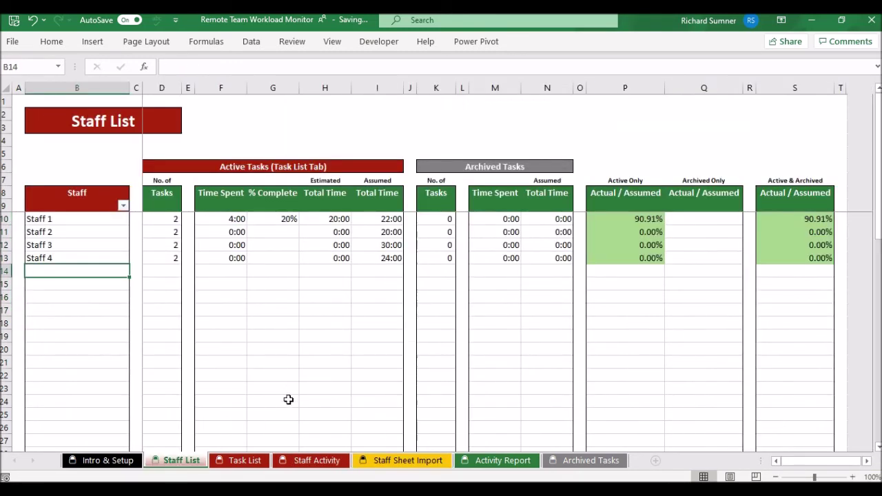
Step: Clear the contents of the eight imported task rows in B10:J17 on Staff Sheet Import
left_click(244, 461)
left_click(407, 460)
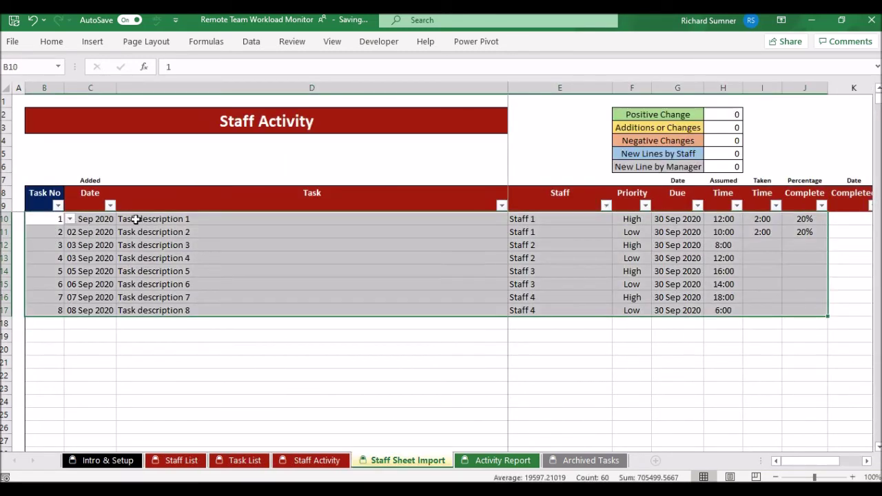
right_click(386, 269)
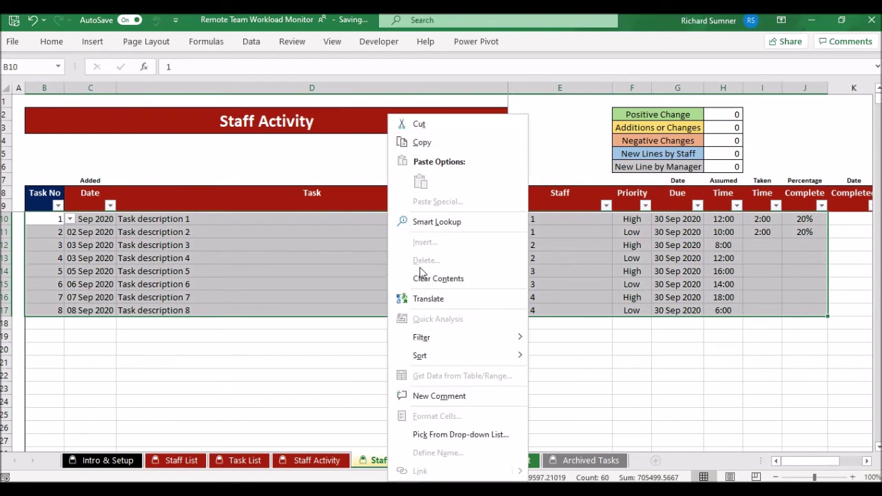
left_click(421, 278)
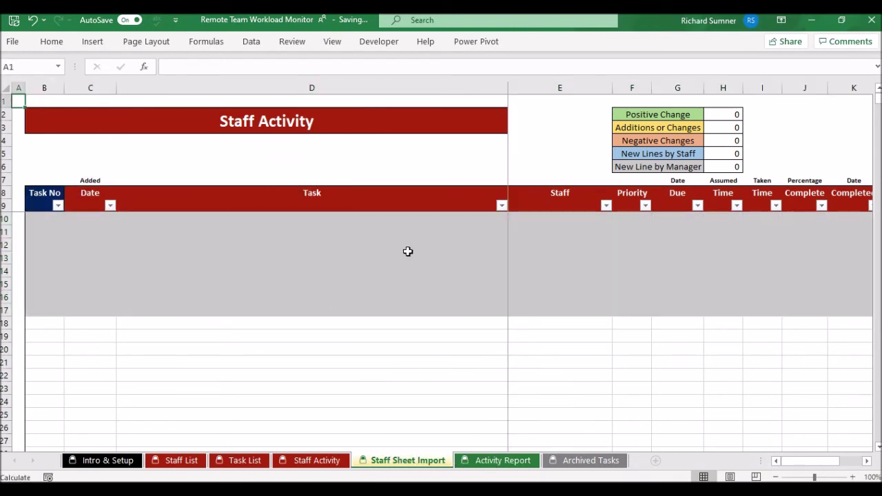
Step: Examine the Activity Report's summary figures and Average Completed per Working Day chart, checking them against the Task List
left_click(477, 460)
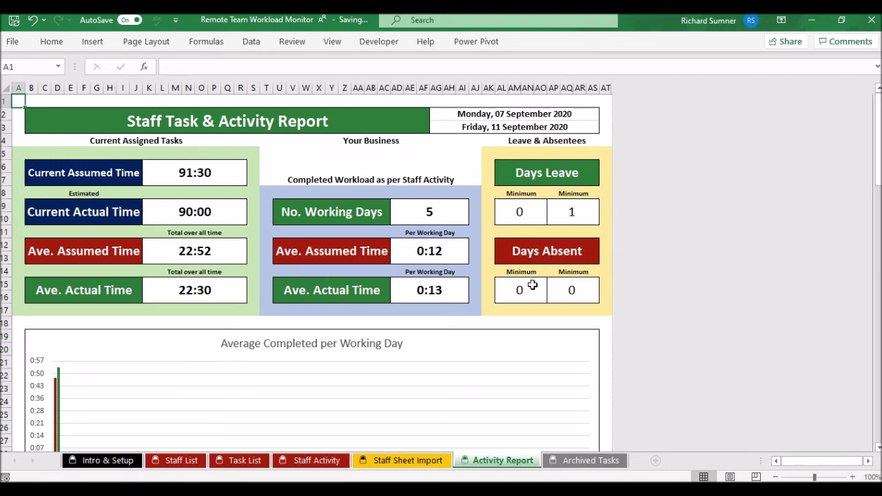
scroll(295, 262, "down", 3)
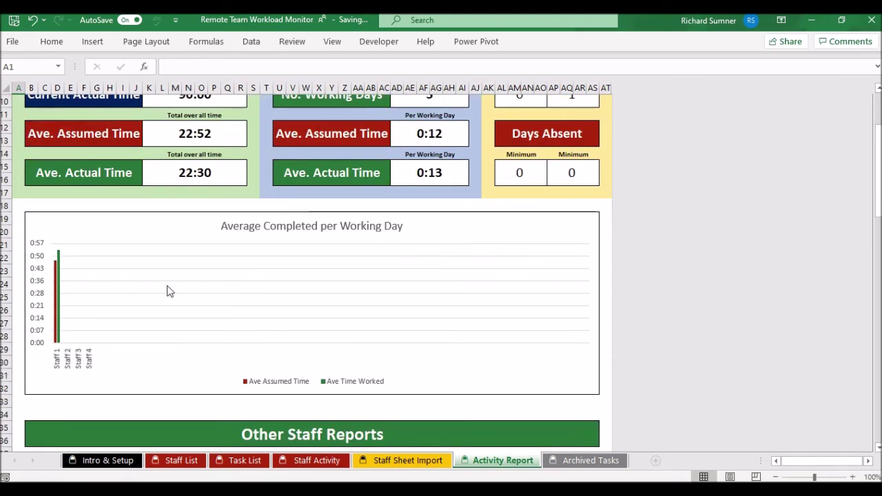
scroll(169, 292, "down", 1)
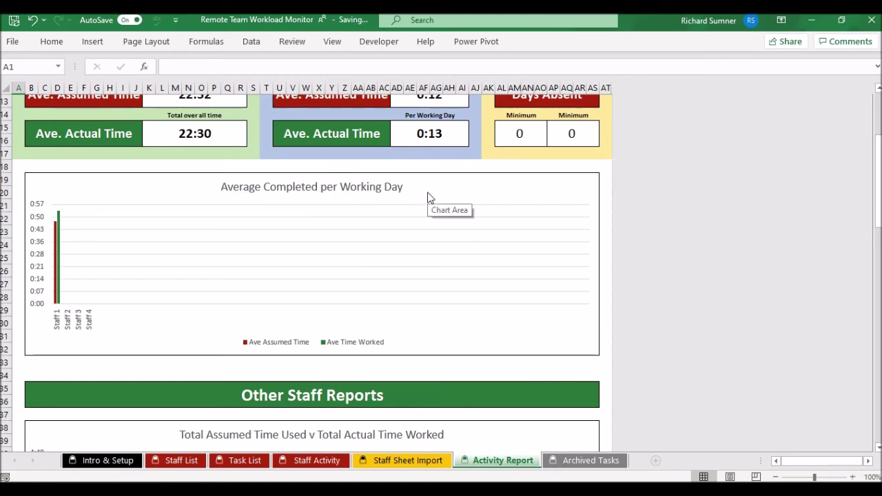
scroll(324, 244, "down", 1)
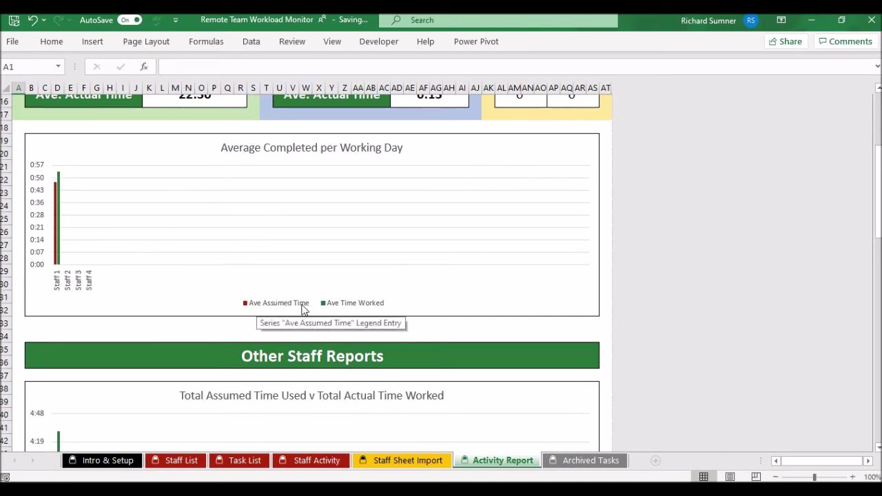
scroll(285, 217, "up", 1)
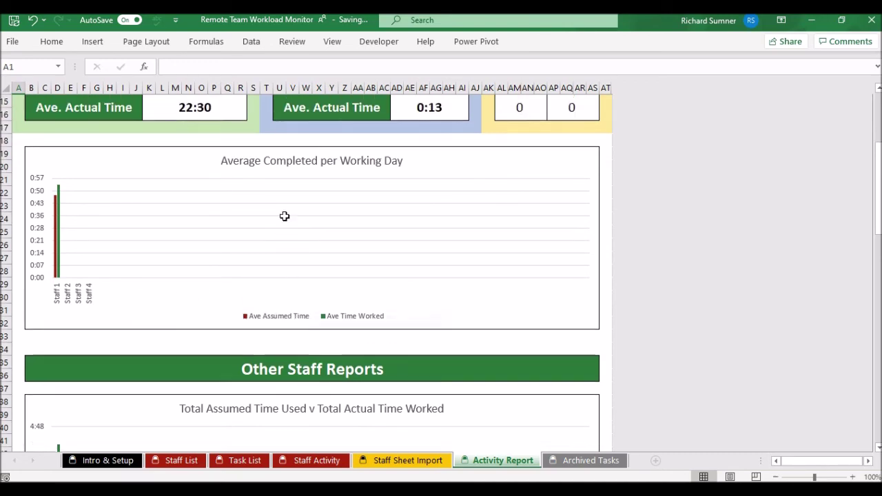
scroll(285, 216, "up", 5)
scroll(283, 315, "down", 3)
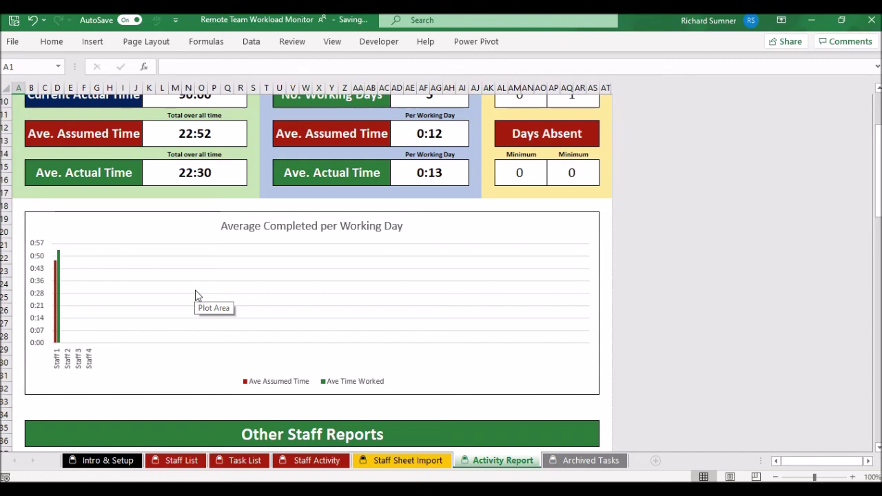
left_click(239, 461)
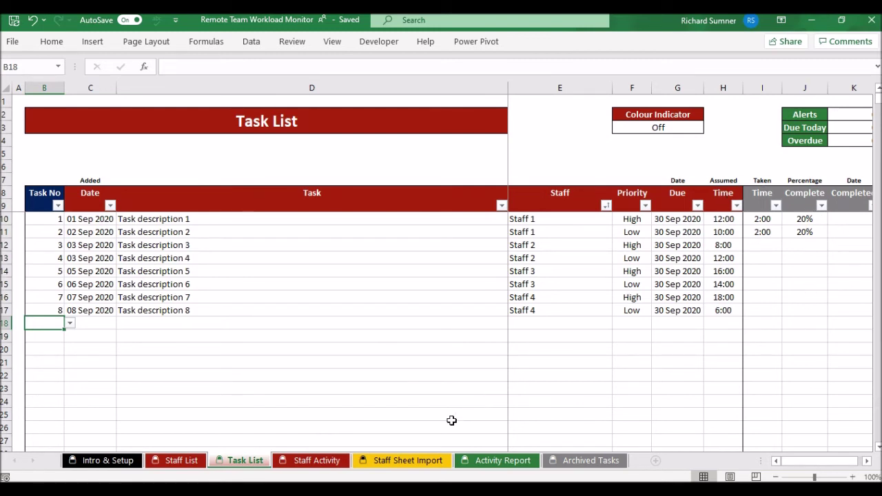
left_click(484, 462)
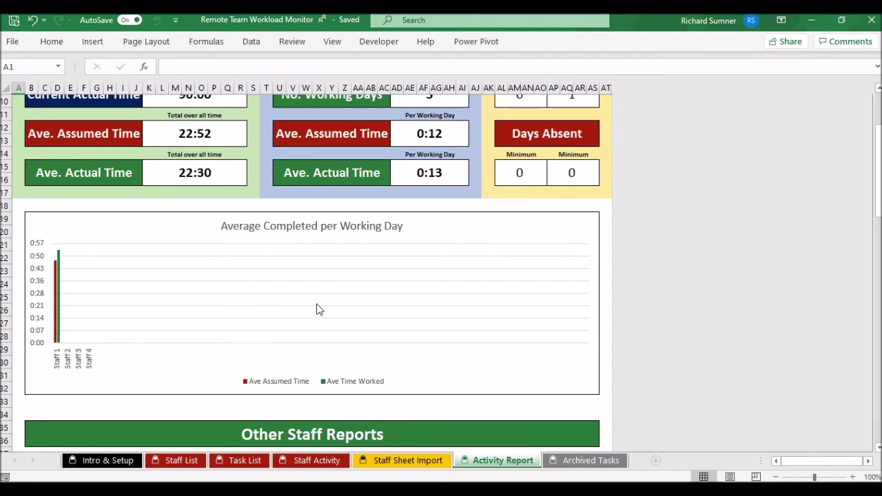
scroll(181, 257, "down", 1)
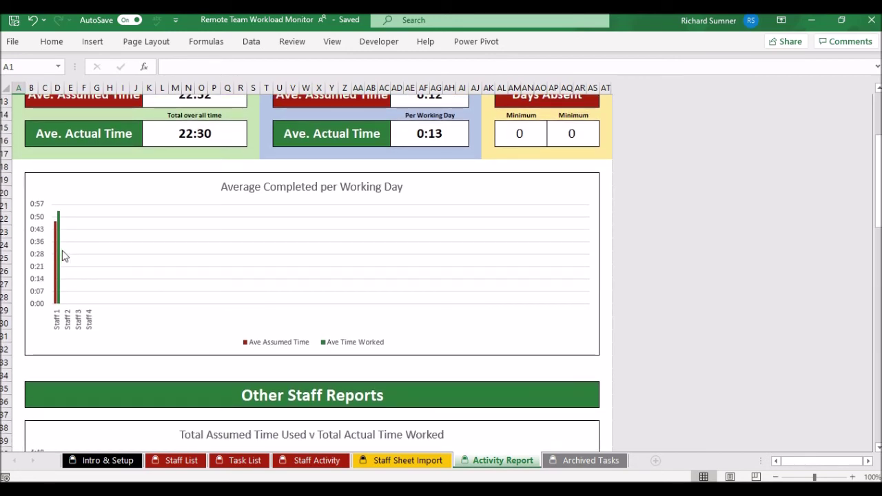
mouse_move(58, 257)
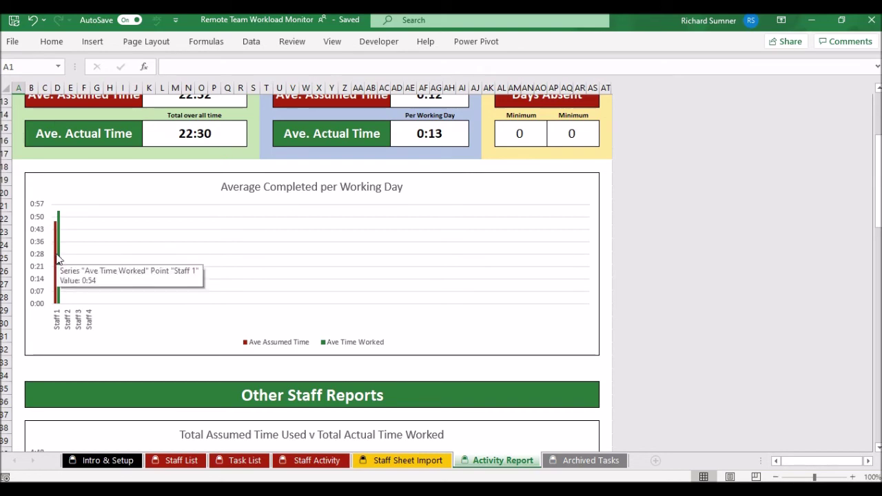
scroll(292, 258, "down", 1)
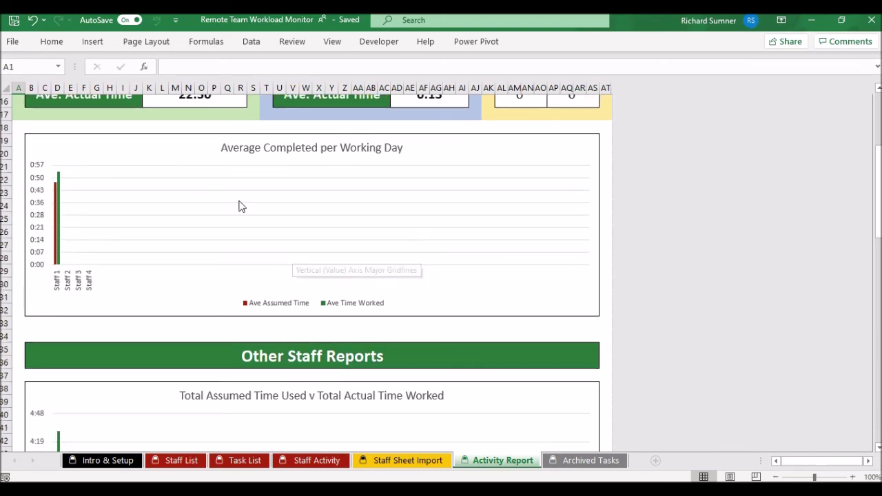
Step: Examine the Other Staff Reports charts for total time, leave and absence days, and currently assigned task time, returning to the report's start
scroll(272, 228, "down", 6)
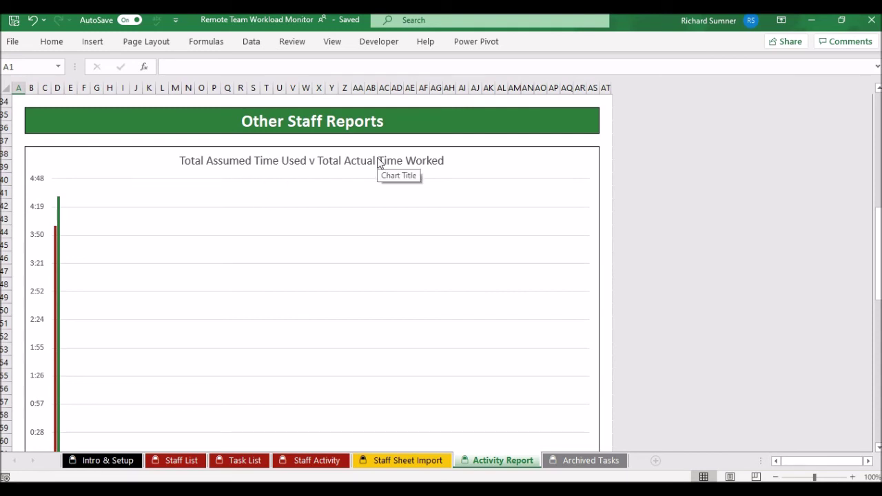
scroll(97, 182, "down", 1)
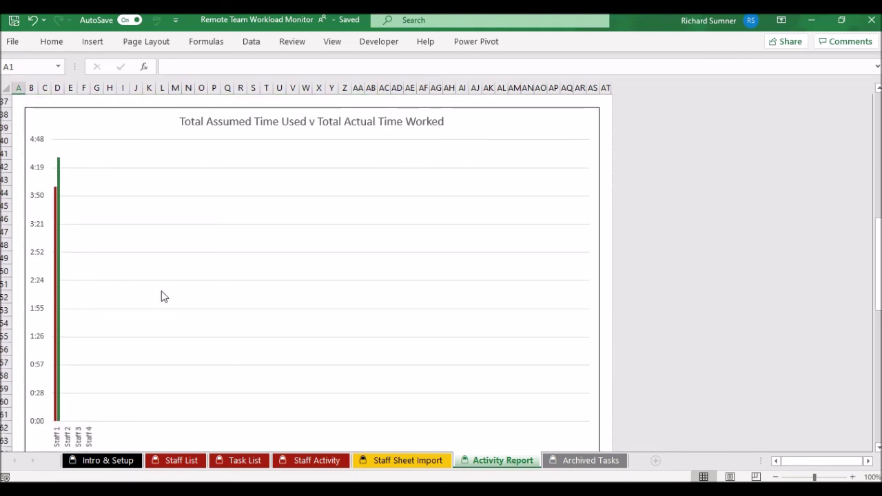
scroll(403, 293, "down", 6)
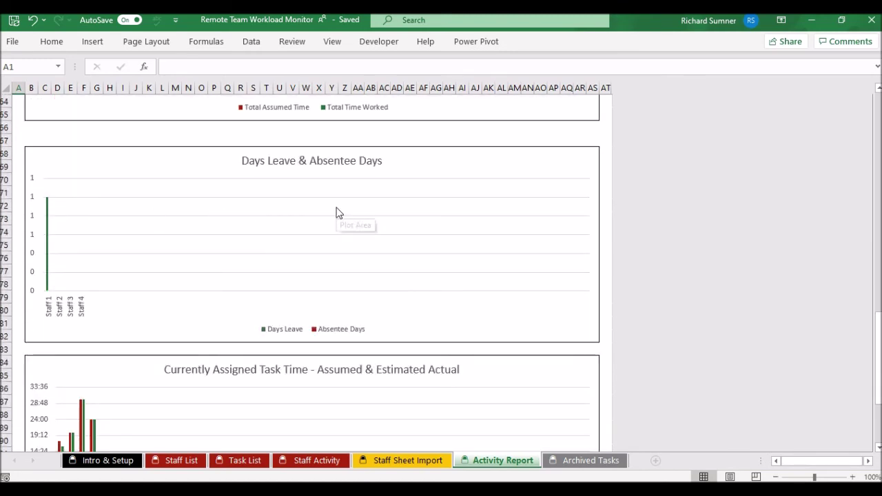
scroll(339, 213, "down", 9)
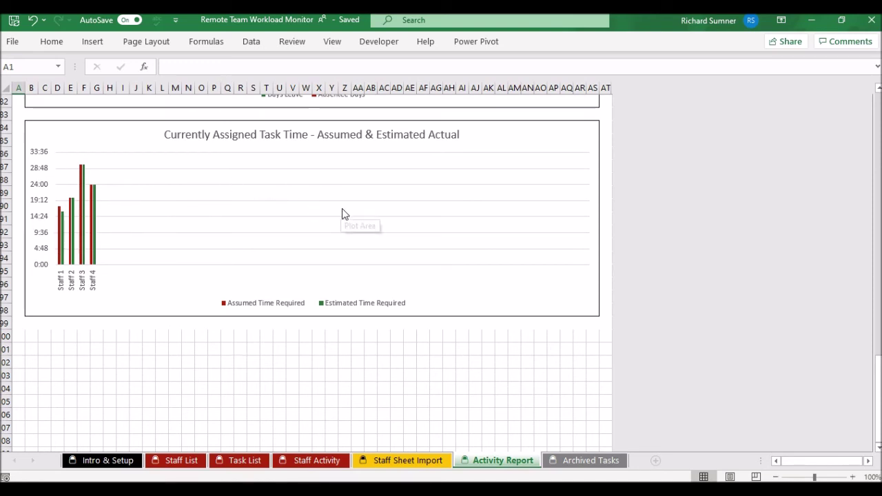
scroll(342, 210, "down", 6)
scroll(343, 211, "up", 6)
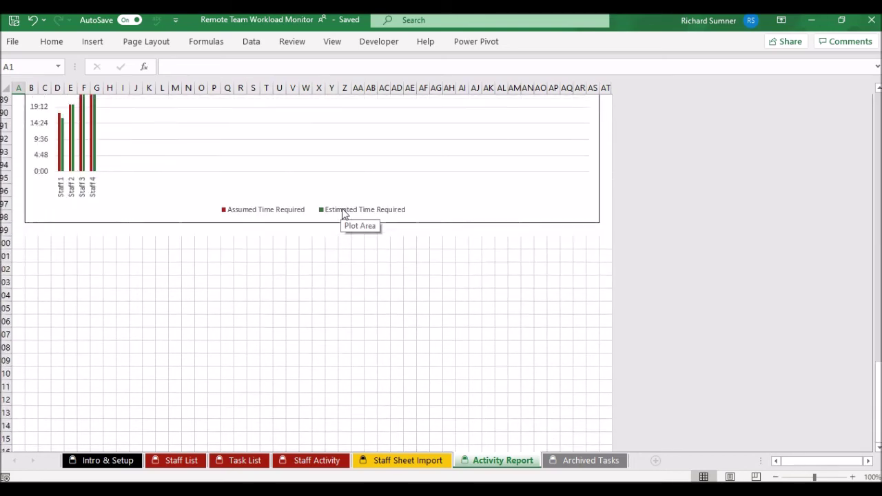
scroll(343, 210, "up", 20)
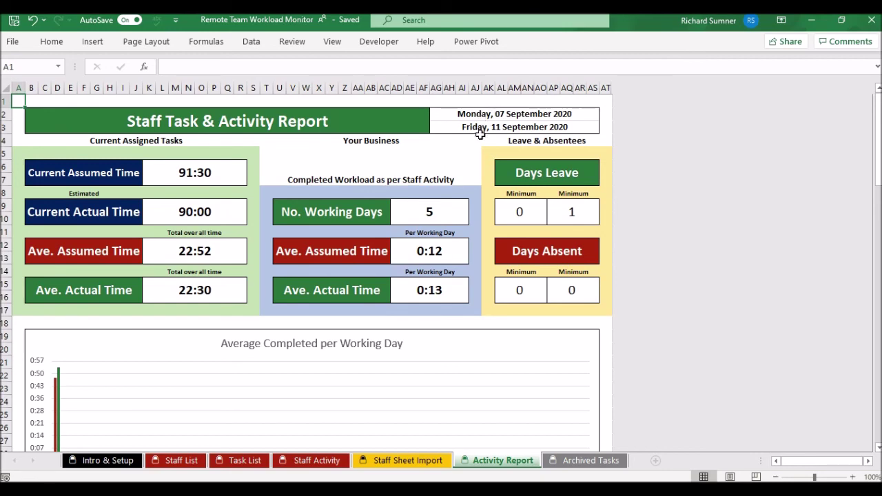
Step: Review Staff Activity, the Task List and the Staff 1 tasks in the Individual Staff Sheet workbook, returning to Remote Team Workload Monitor
left_click(305, 463)
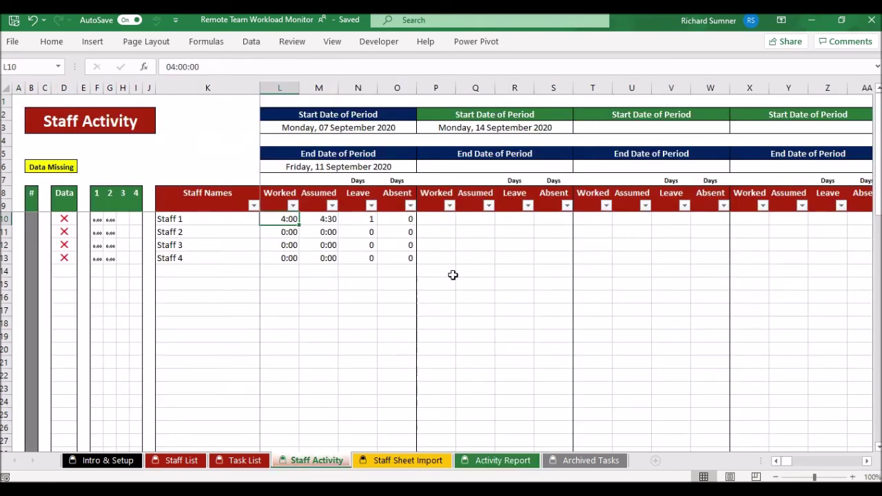
left_click(260, 461)
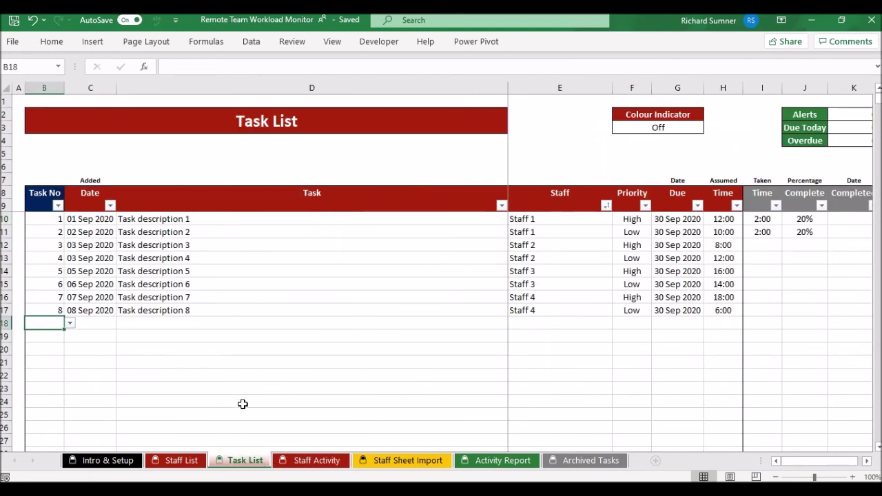
left_click(331, 449)
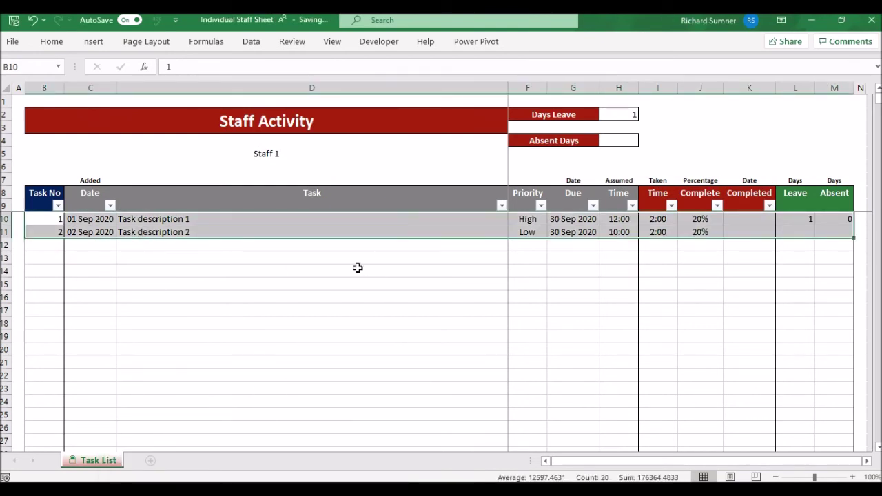
key("Left")
key("Right")
key("Right")
key("Right")
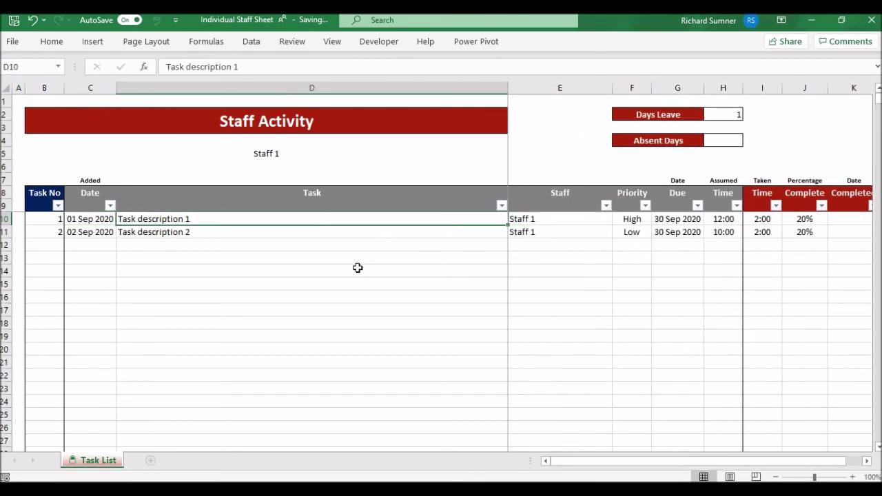
key("Home")
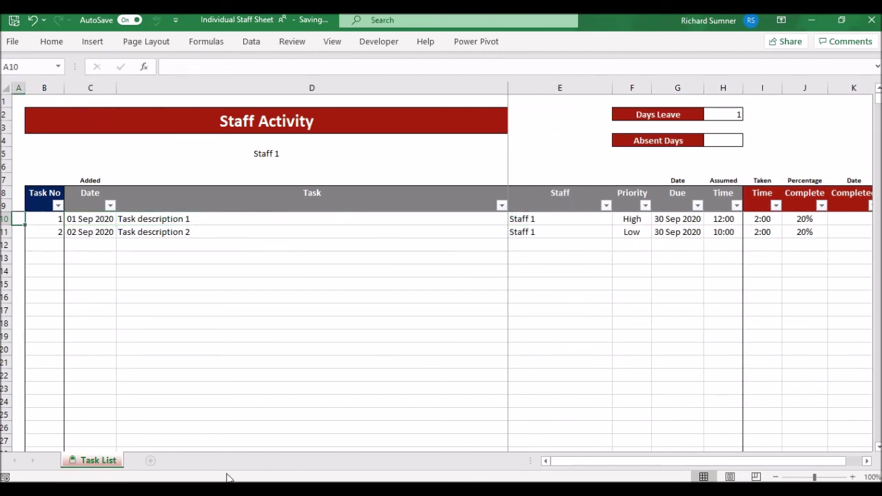
mouse_move(230, 481)
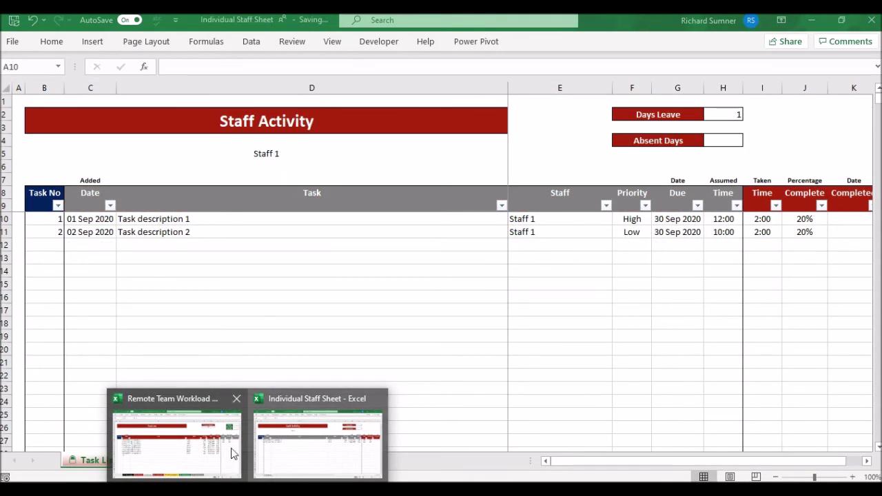
left_click(232, 453)
left_click(407, 460)
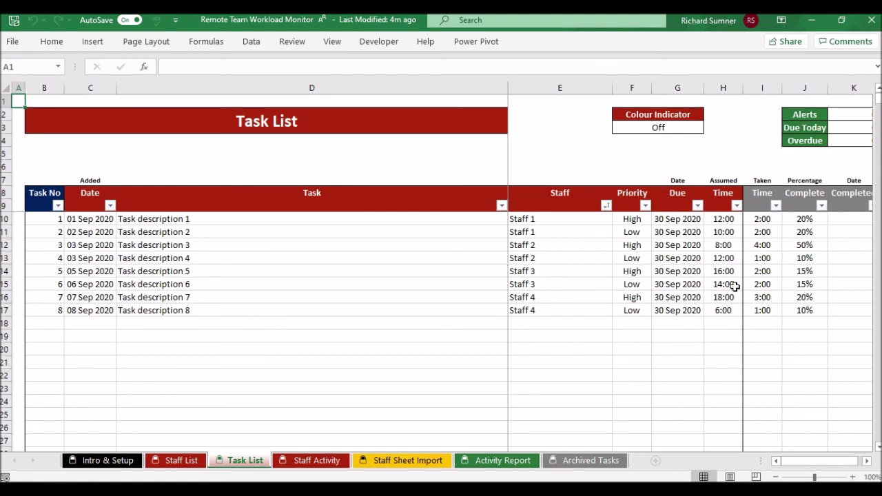
Step: Examine the Task List across to its Imported column, highlight the task rows B10:K15, and compare the layout with Archived Tasks
left_click(867, 460)
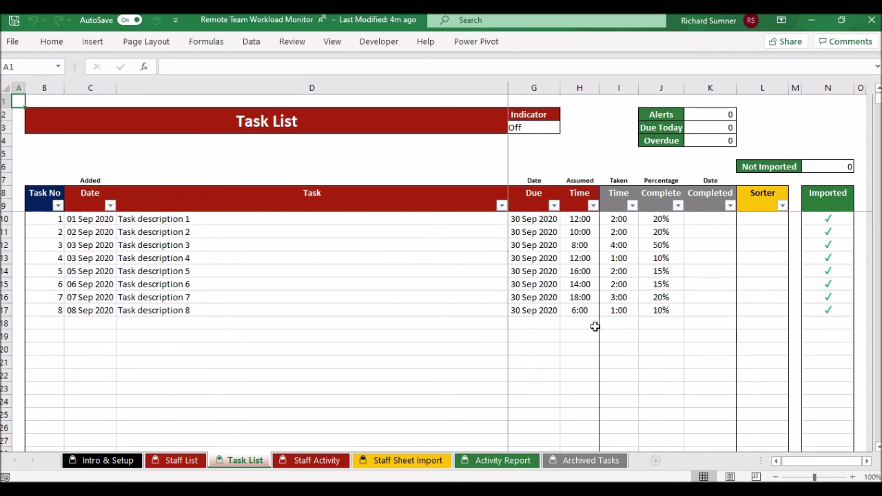
left_click_drag(710, 219, 31, 284)
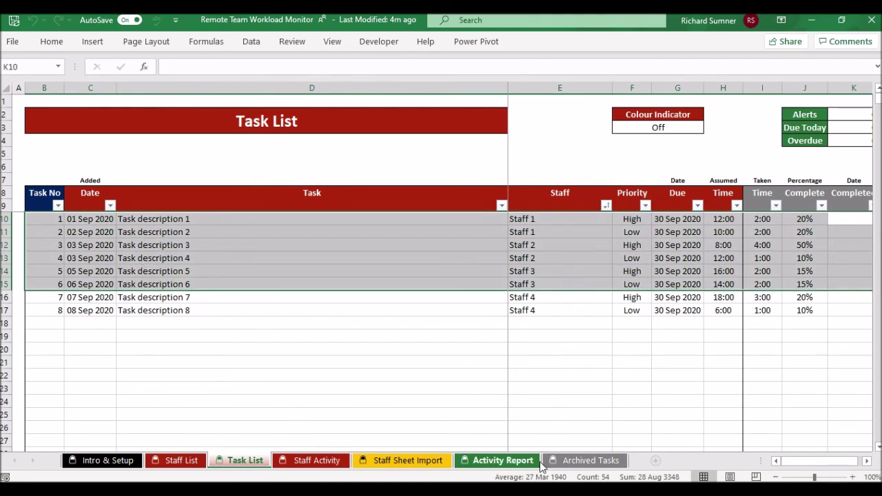
left_click(561, 460)
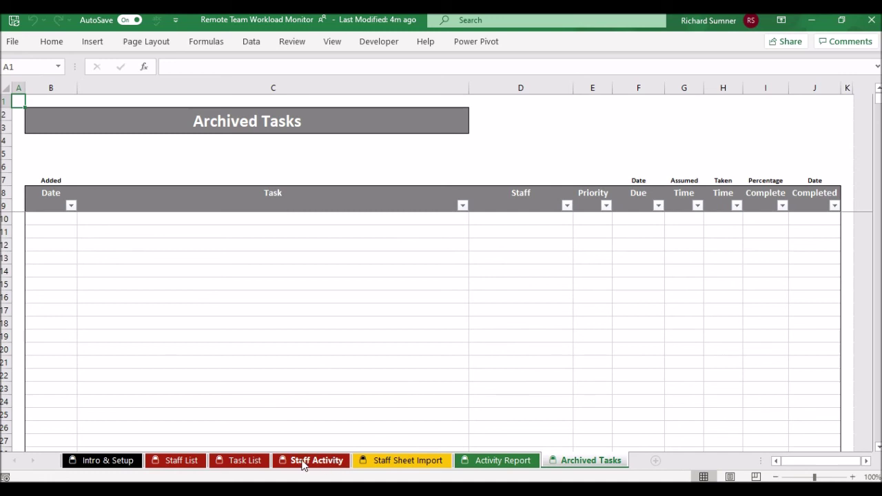
left_click(253, 461)
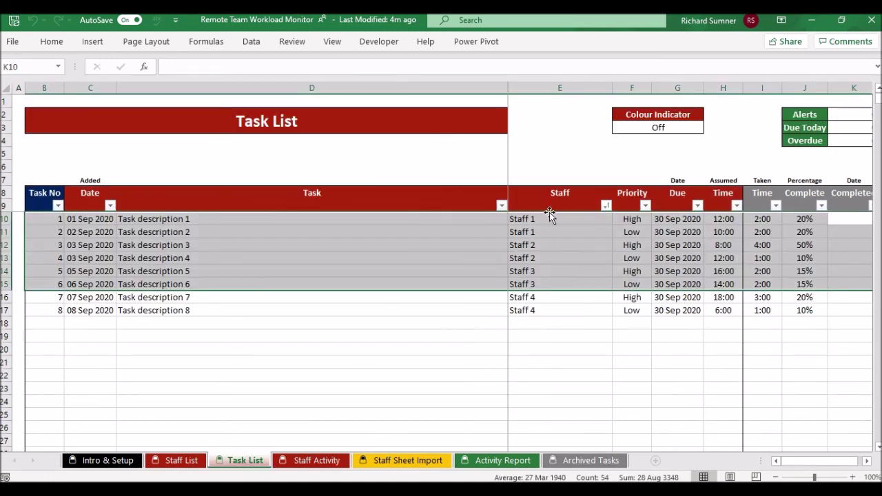
left_click(550, 216)
left_click(557, 231)
left_click(593, 461)
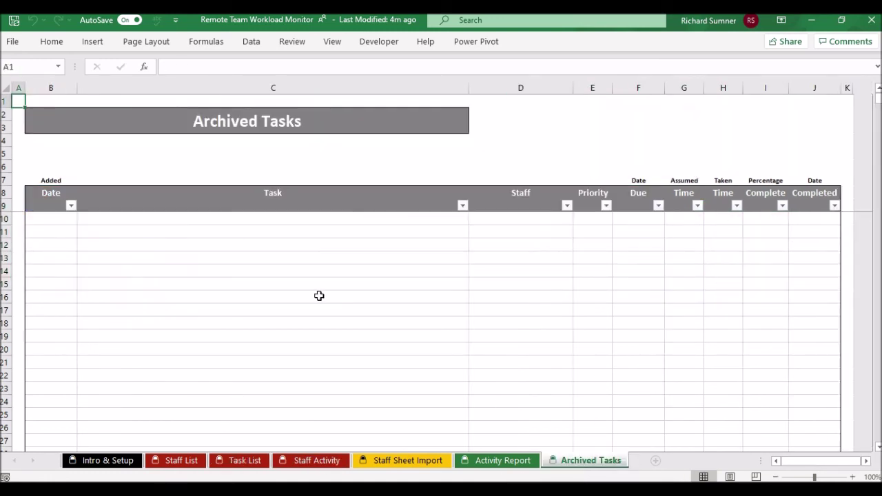
Step: Review the new progress entries and change counters on Staff Sheet Import, the Archived Tasks sheet and the period columns on Staff Activity
left_click(401, 460)
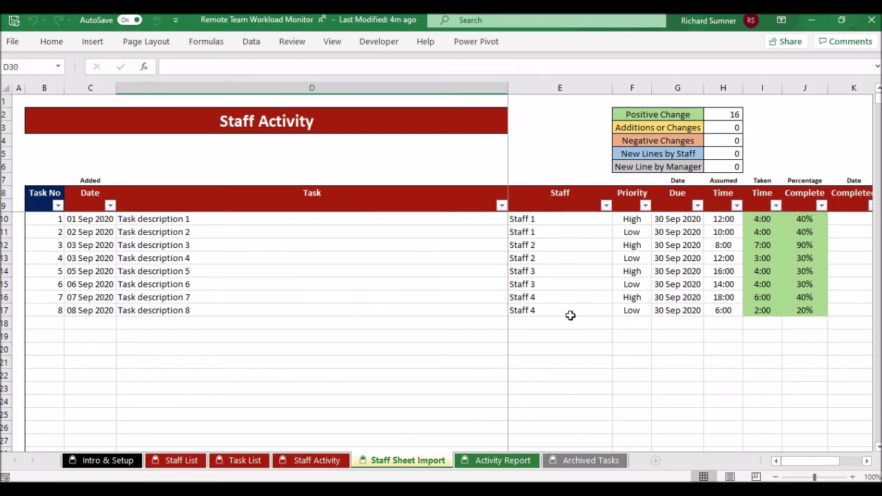
left_click(19, 102)
left_click(583, 459)
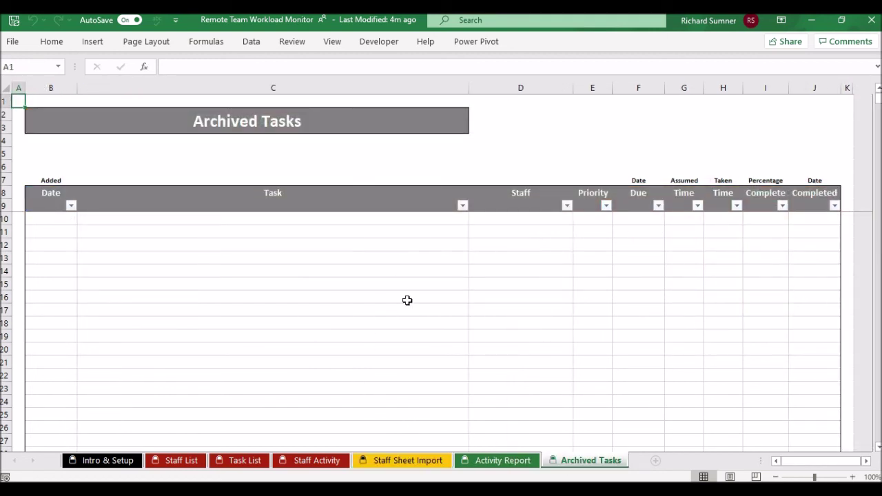
left_click(312, 459)
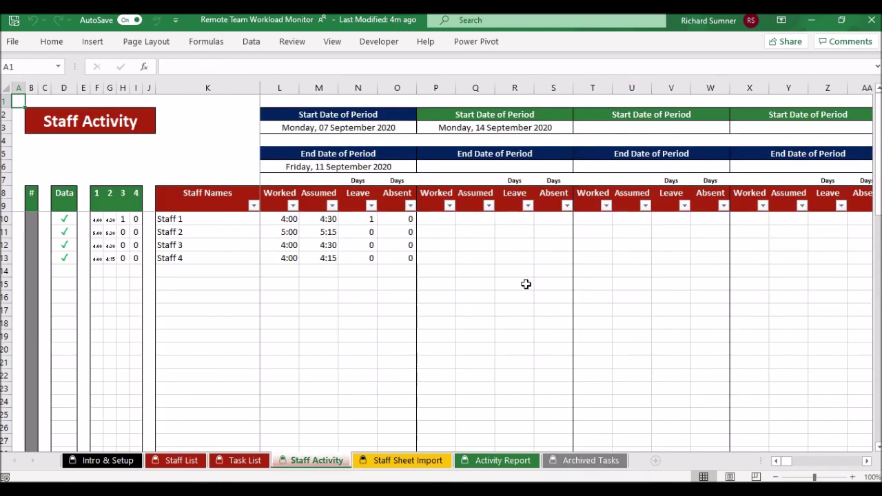
Step: Review the task rows on the Task List, reset its selection to cell A1, and check the change counters on Staff Sheet Import
left_click(243, 460)
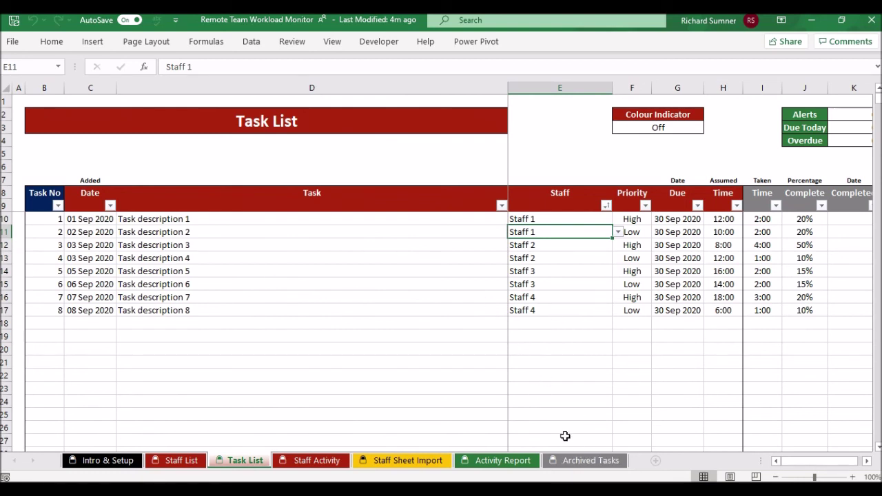
left_click(19, 101)
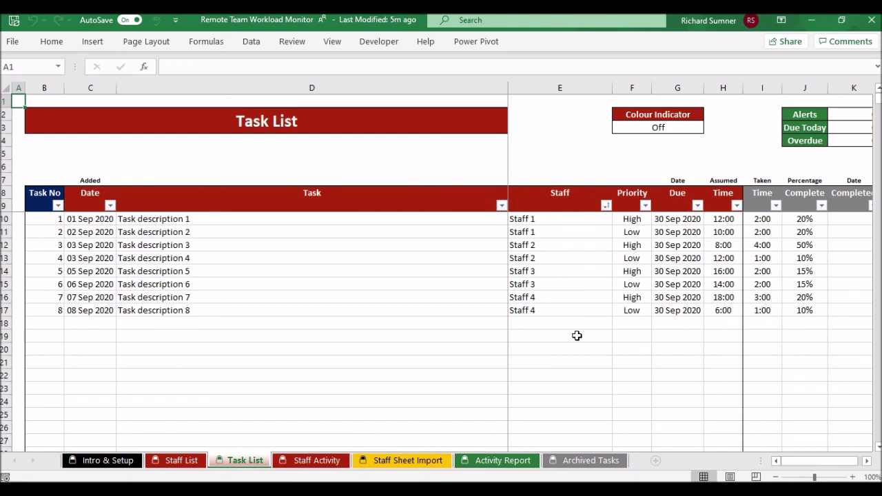
key("ctrl+Page_Down")
key("ctrl+Page_Down")
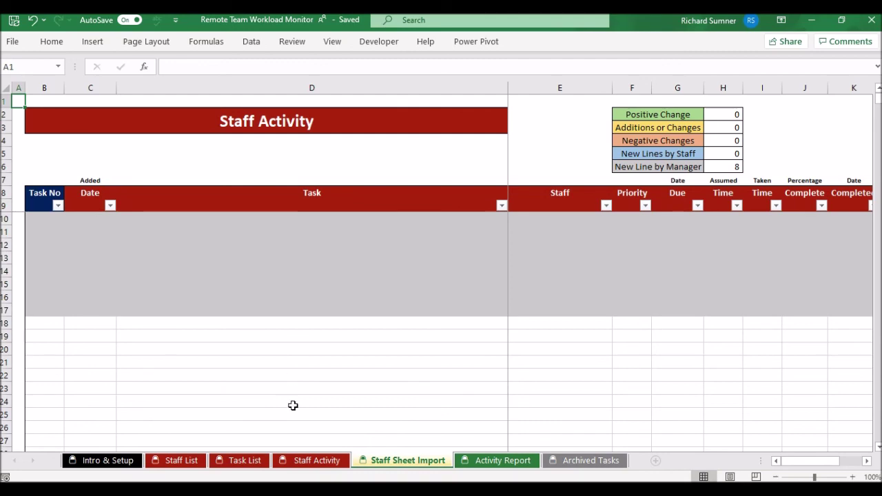
Step: Review Staff Activity, compare the Staff List totals with Staff Sheet Import, and return to the Intro & Setup sheet
left_click(314, 460)
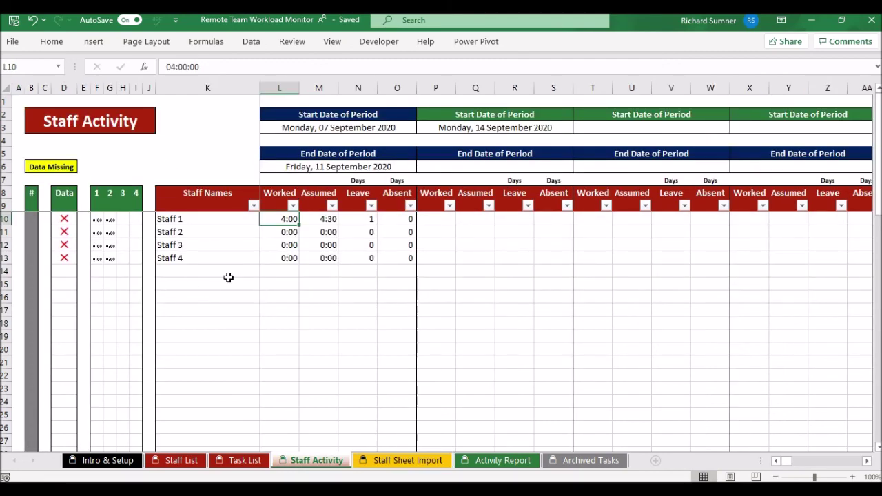
left_click(180, 460)
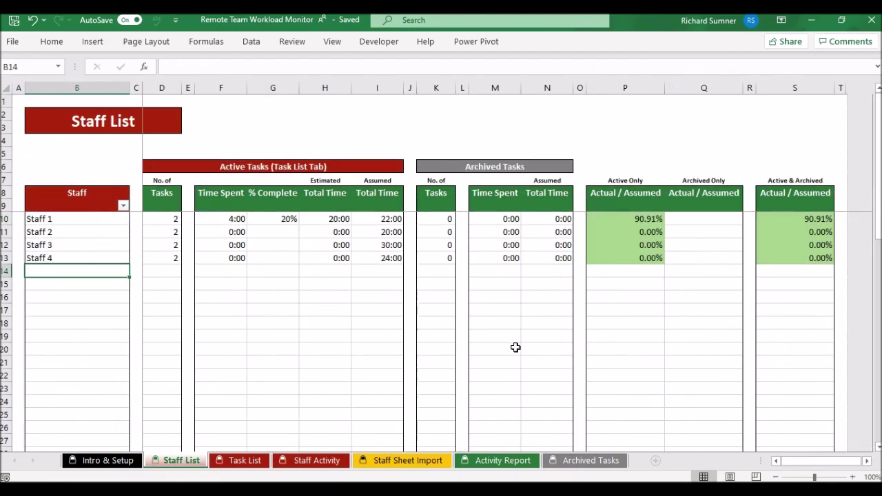
left_click(421, 459)
left_click(173, 461)
left_click(405, 467)
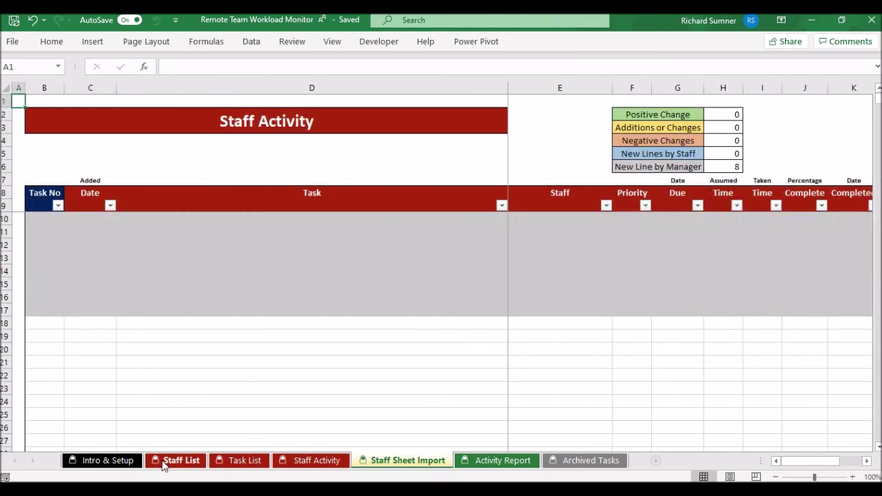
left_click(164, 459)
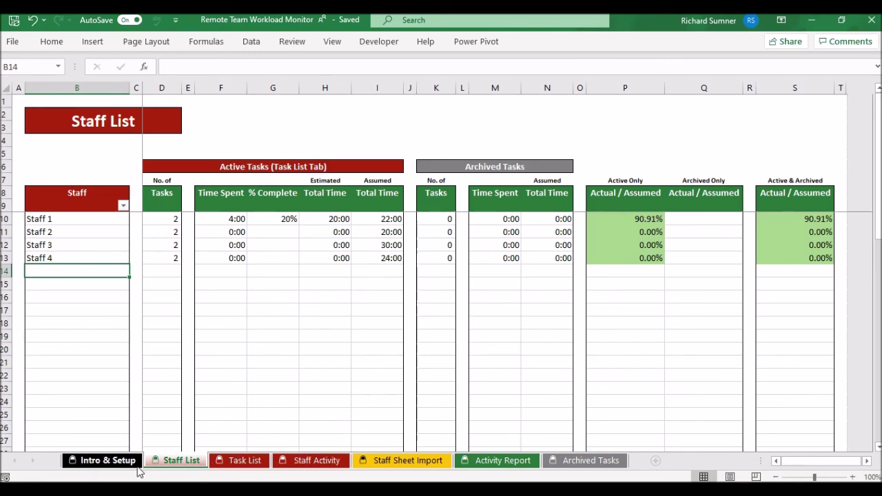
left_click(109, 463)
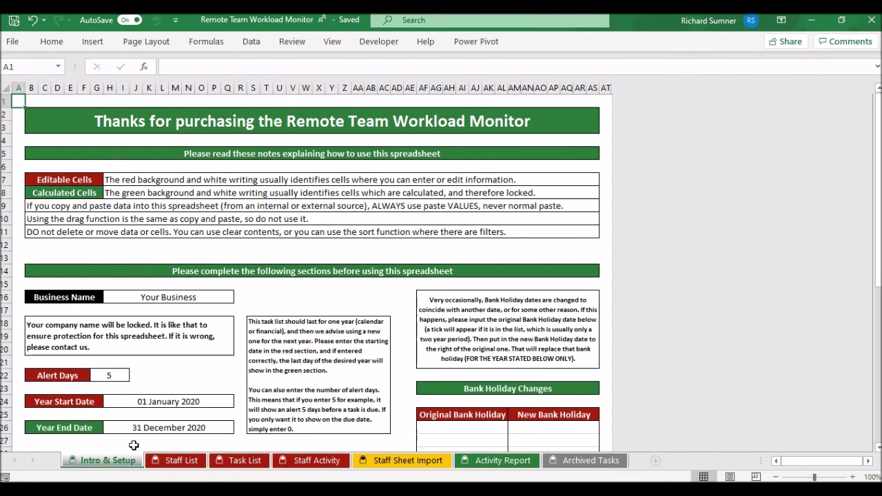